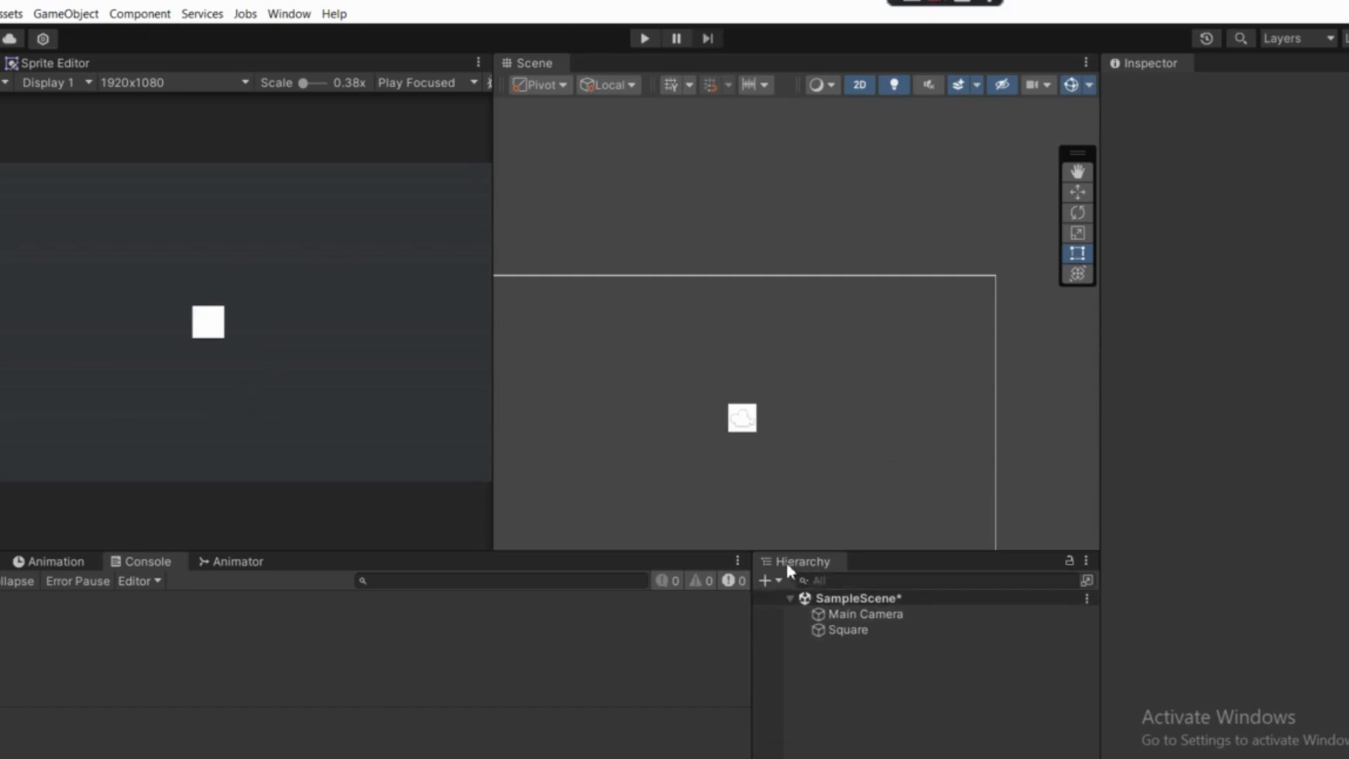
- Add a second 2D square sprite to SampleScene, keeping its default name
{"action": "right_click", "coordinate": [815, 680]}
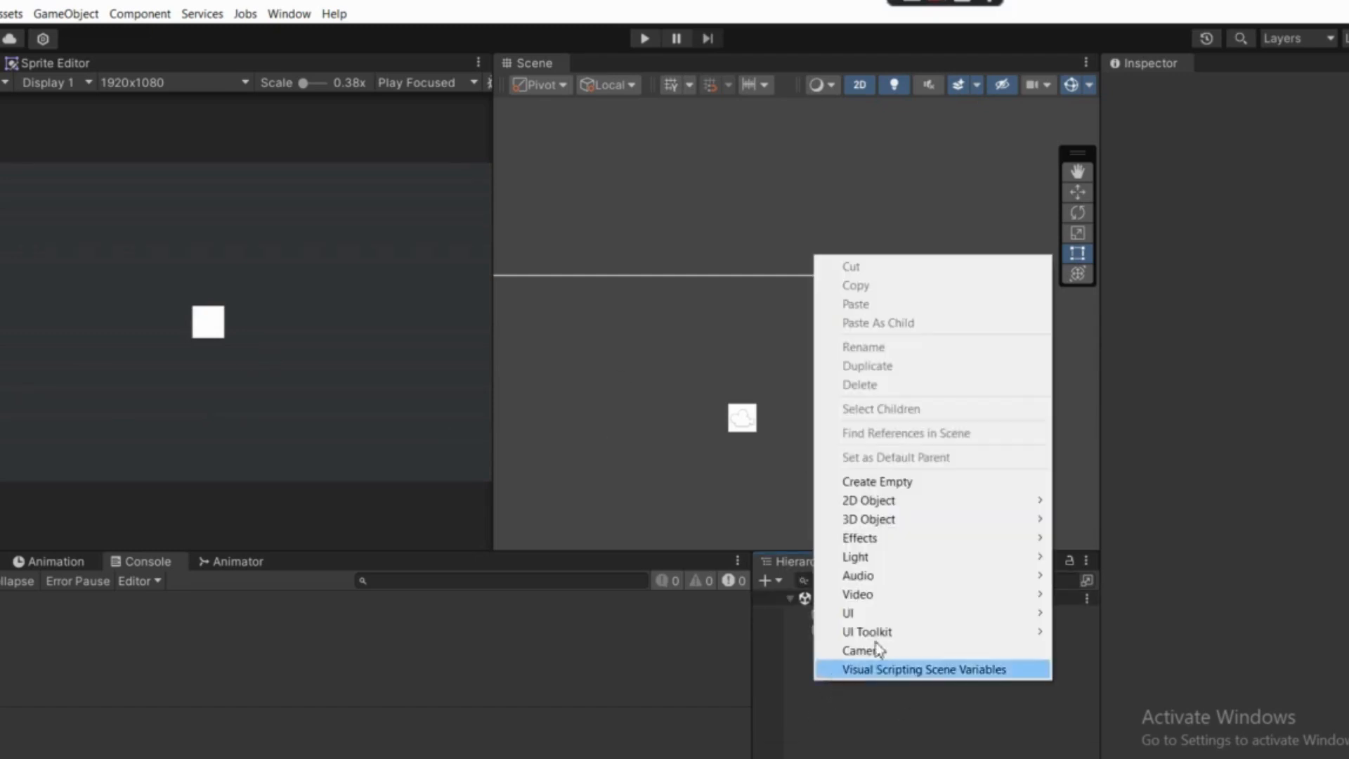
{"action": "mouse_move", "coordinate": [871, 511]}
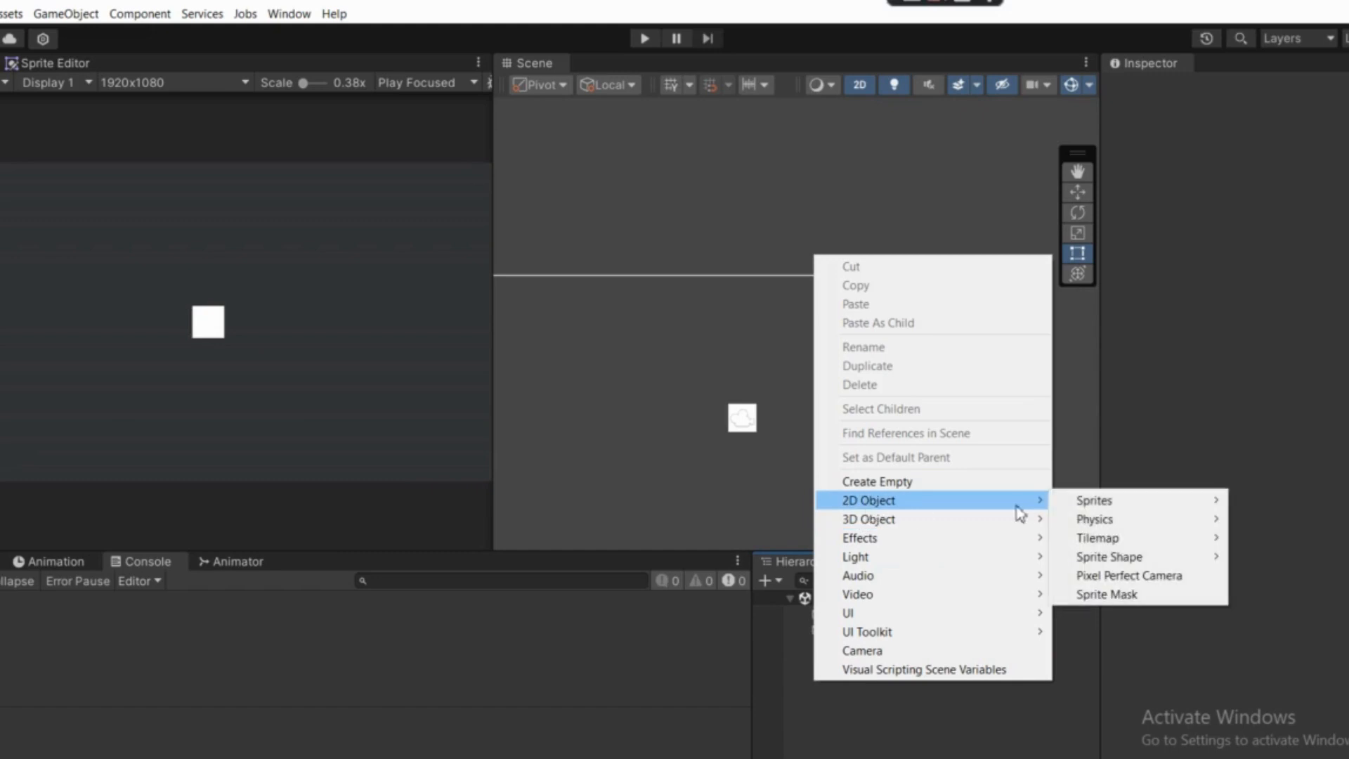
{"action": "mouse_move", "coordinate": [1143, 508]}
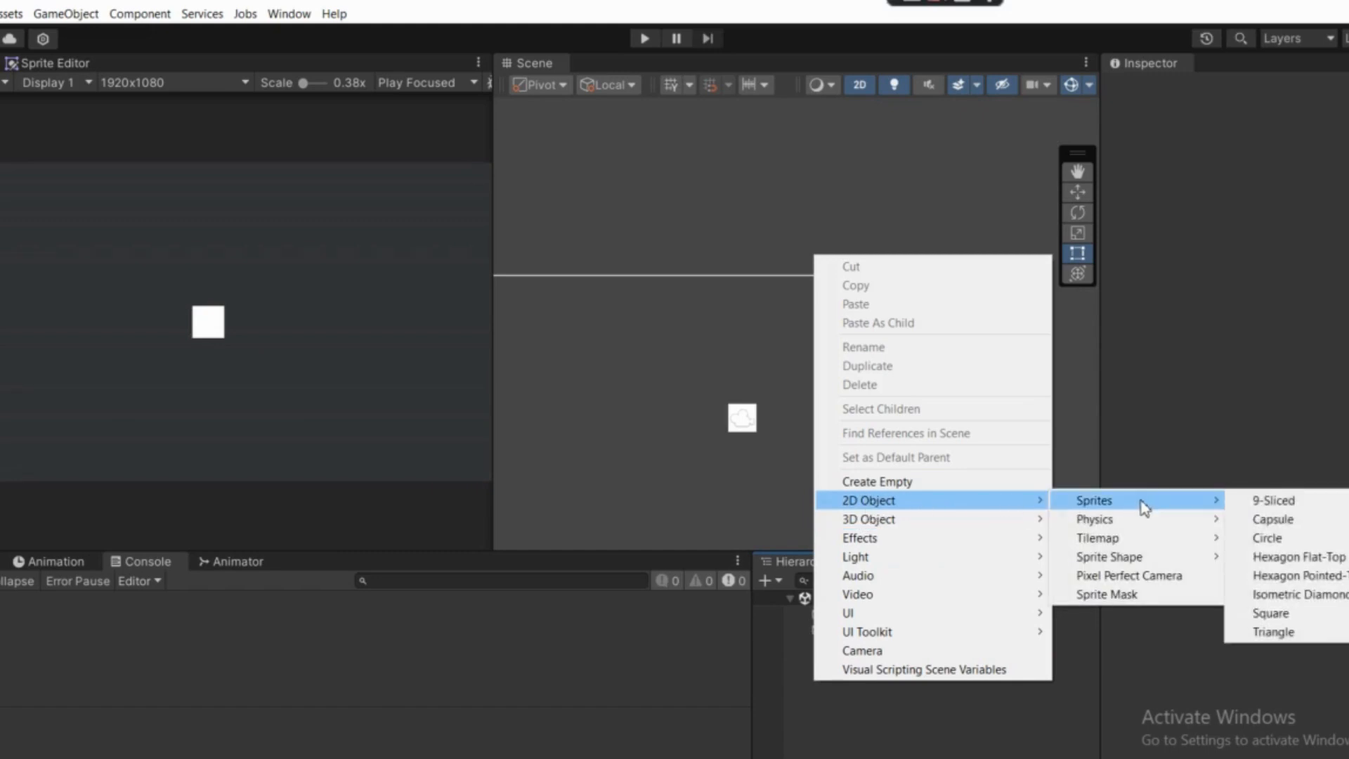
{"action": "left_click", "coordinate": [1275, 614]}
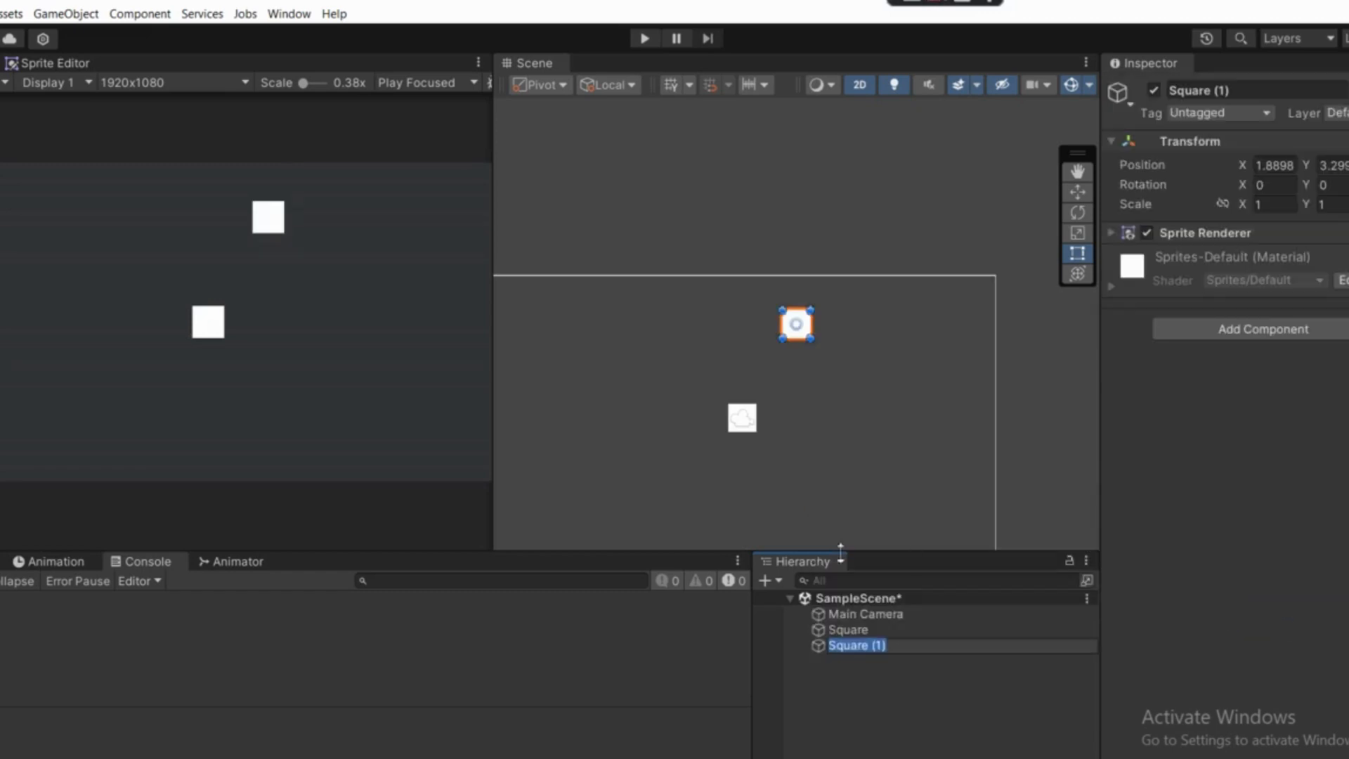
{"action": "left_click", "coordinate": [869, 664]}
- Rename the newly added square as Groud
{"action": "left_click", "coordinate": [850, 644]}
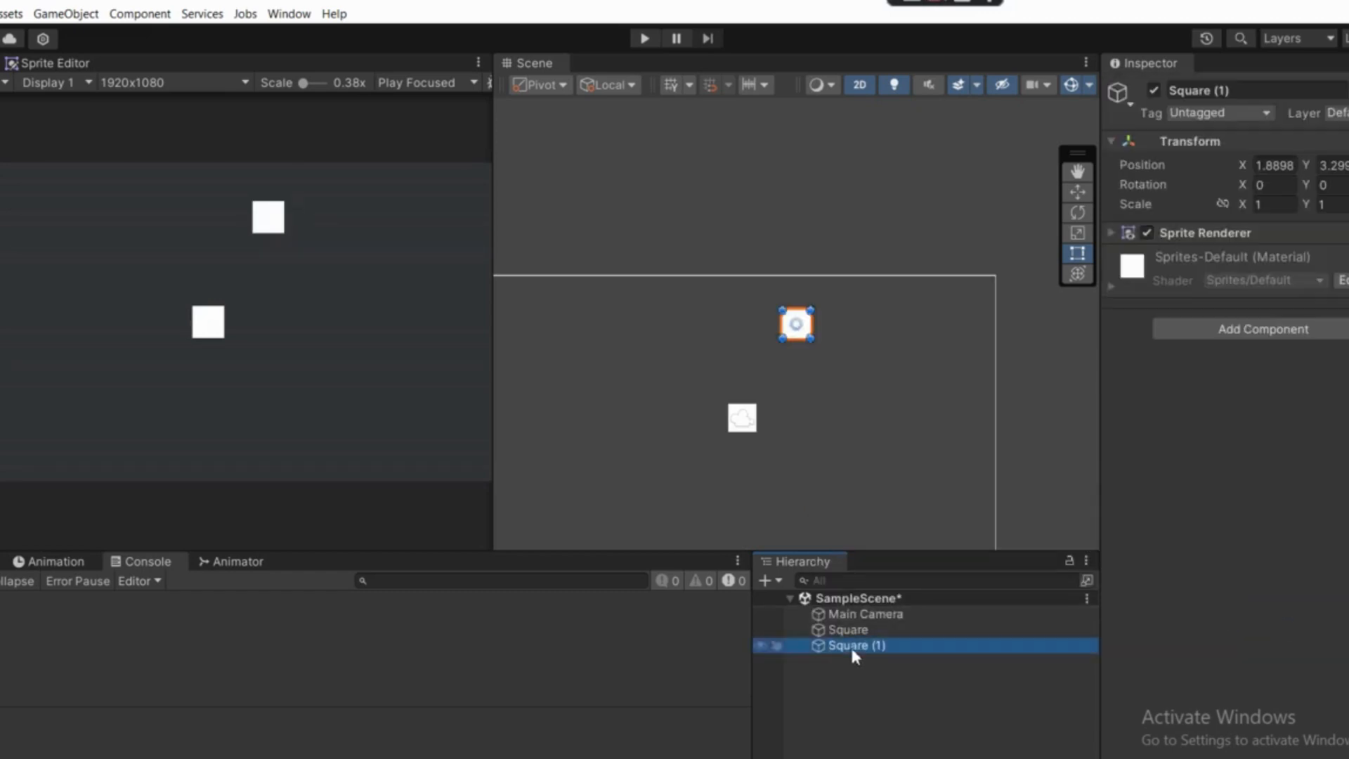
{"action": "left_click", "coordinate": [1225, 90]}
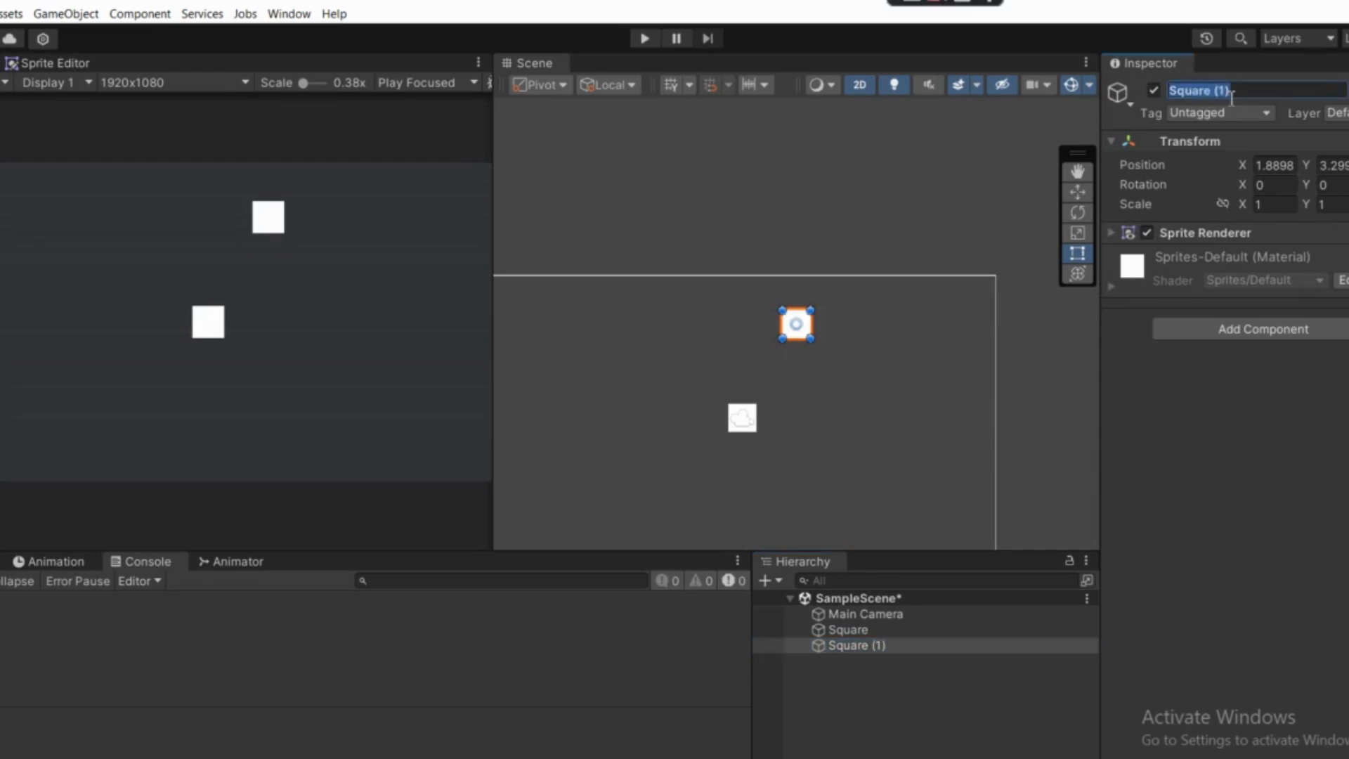
{"action": "type", "text": "Groud"}
{"action": "key", "text": "Return"}
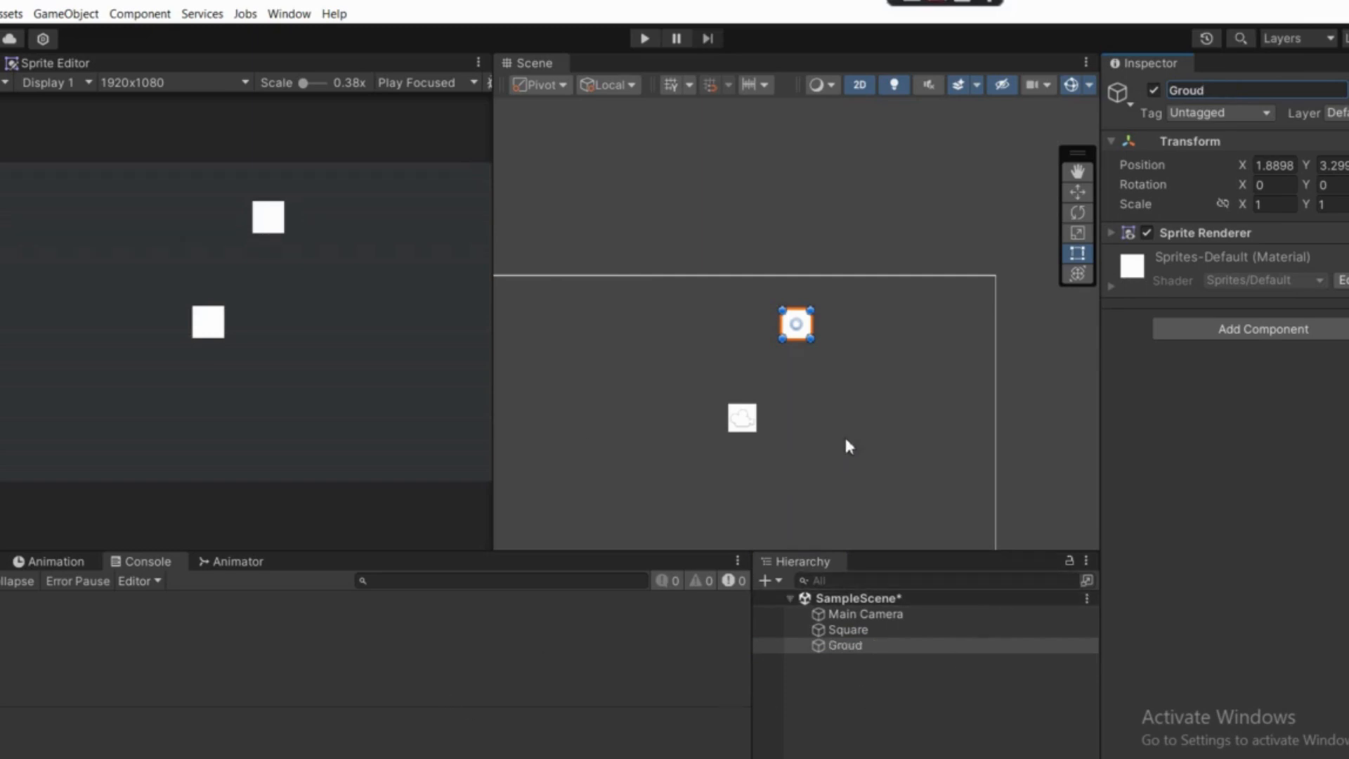
- Reset the transform of the Groud object
{"action": "middle_click_drag", "start_coordinate": [827, 469], "coordinate": [764, 460]}
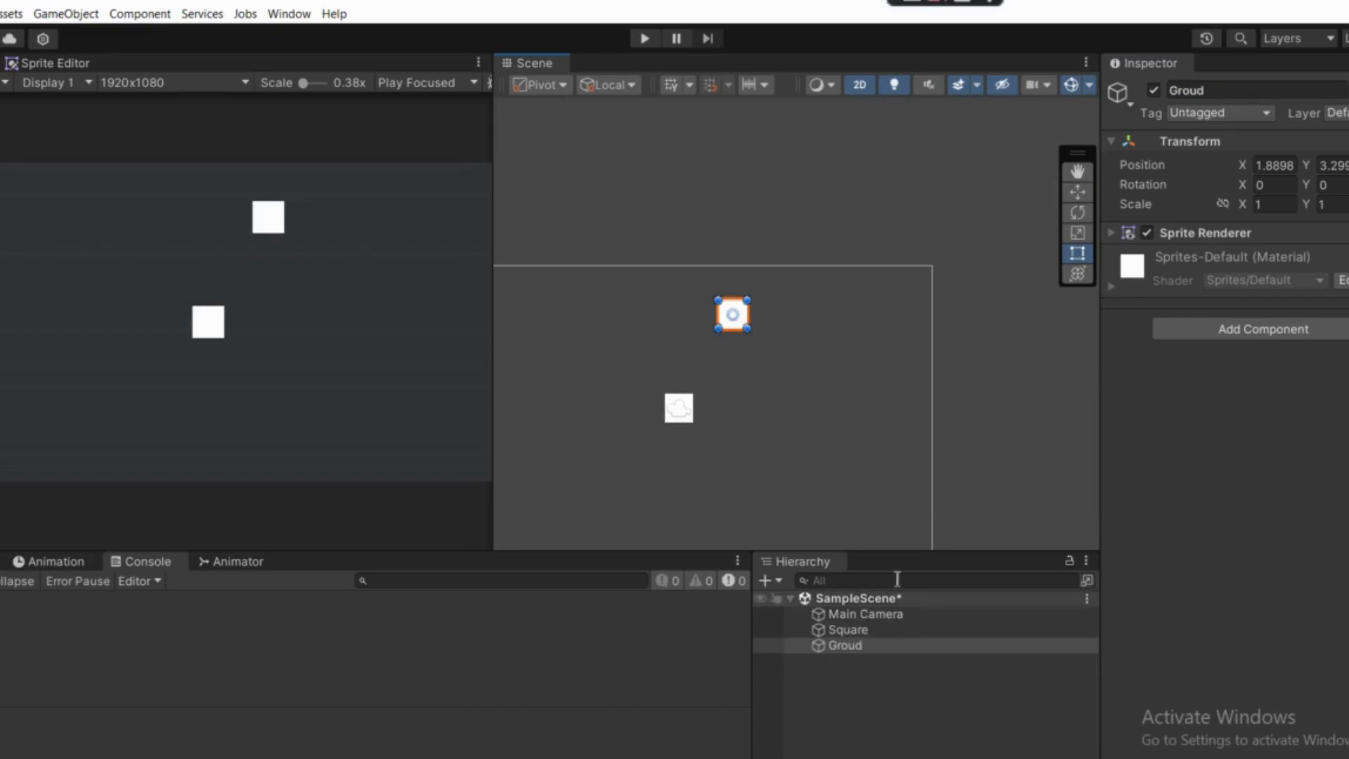
{"action": "right_click", "coordinate": [1151, 144]}
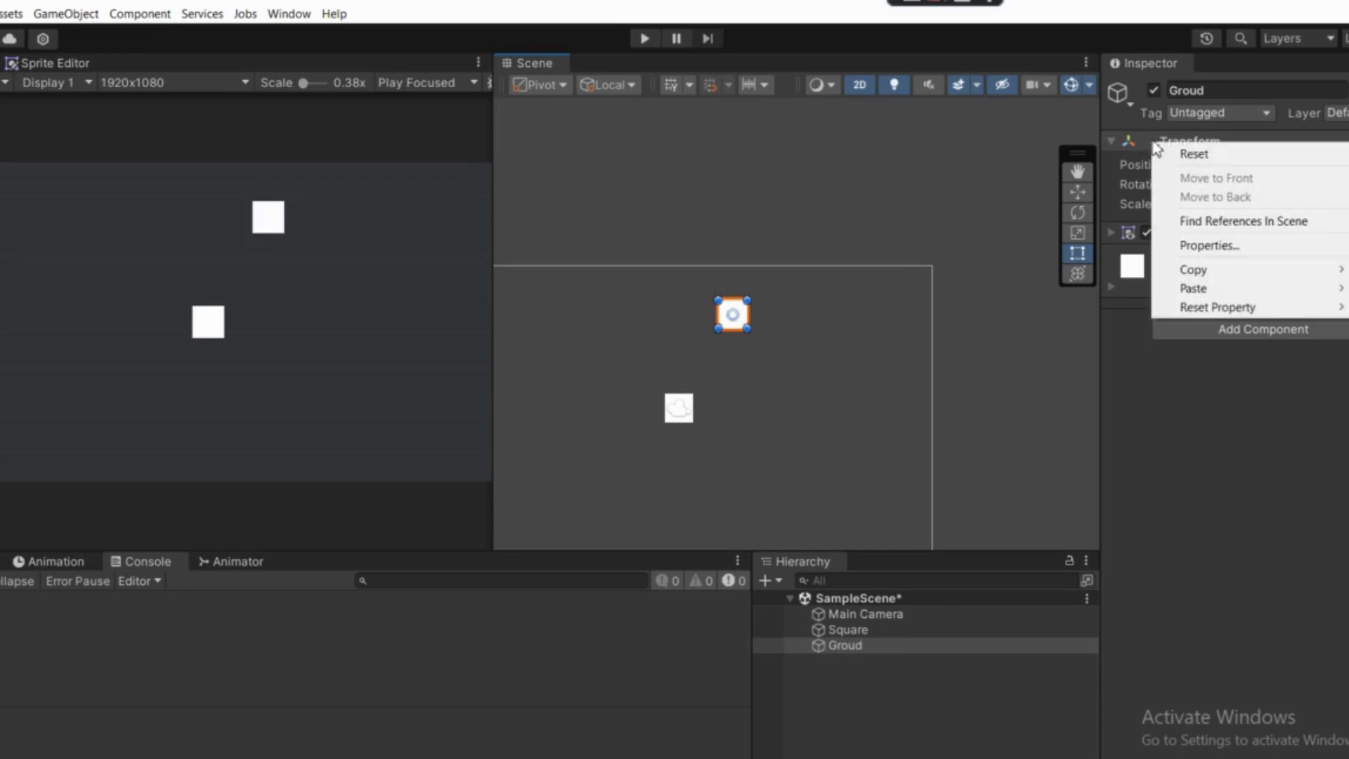
{"action": "left_click", "coordinate": [1202, 155]}
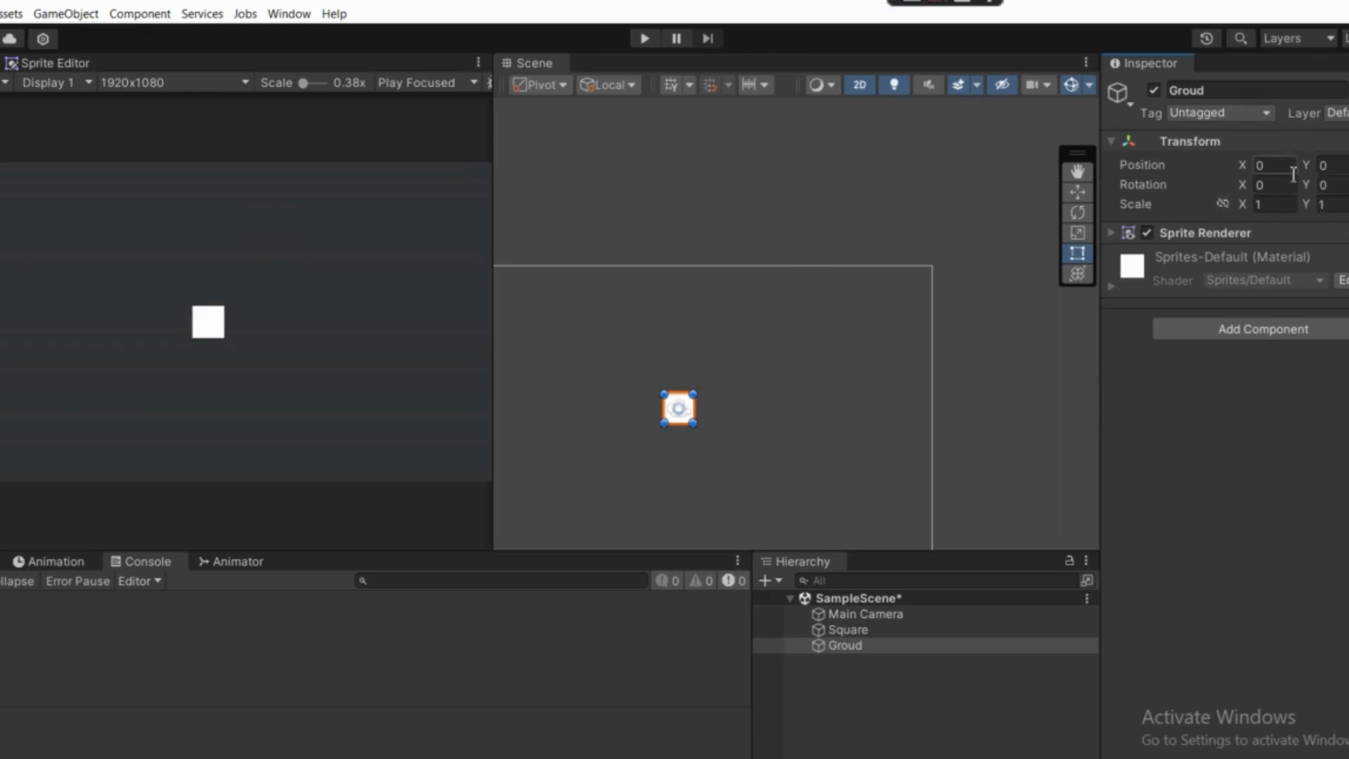
{"action": "middle_click_drag", "start_coordinate": [716, 362], "coordinate": [779, 319]}
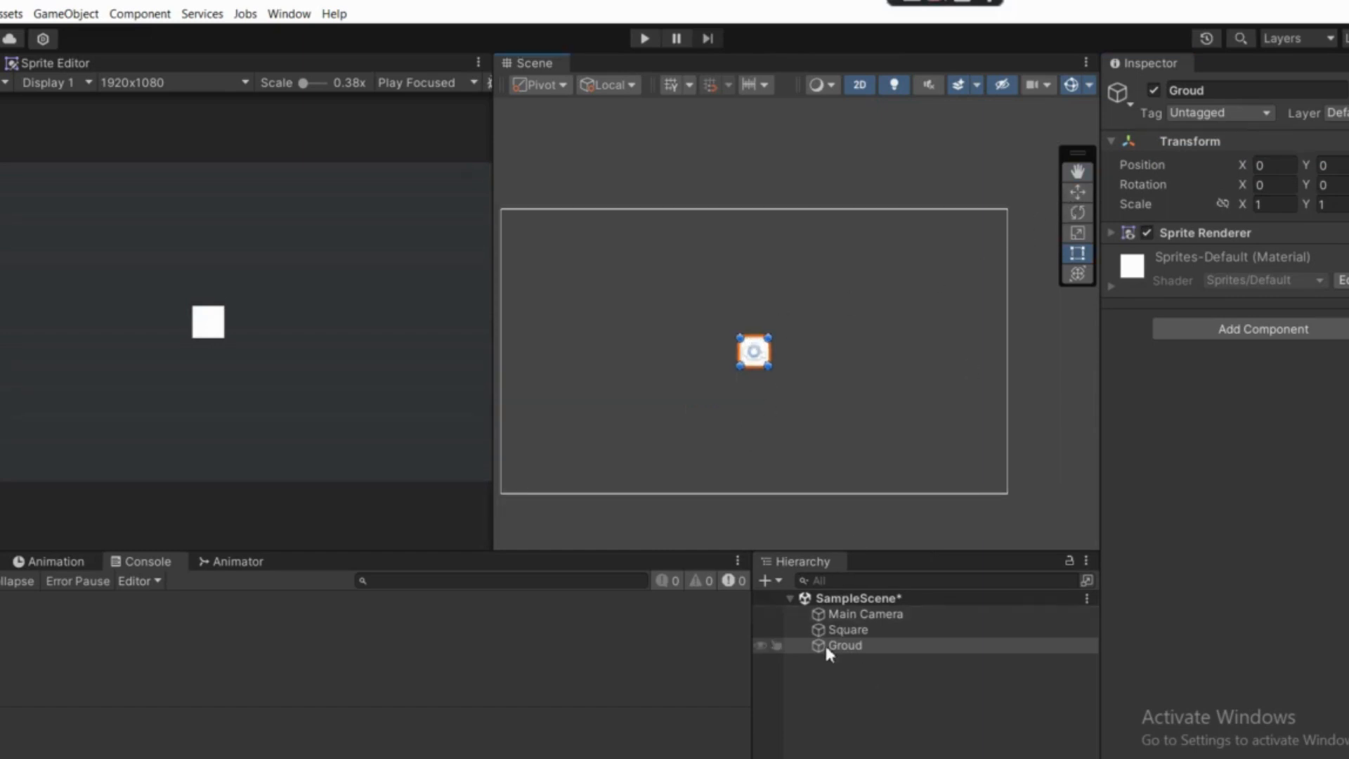
- Correct the Groud object's name to ground
{"action": "left_click", "coordinate": [854, 644]}
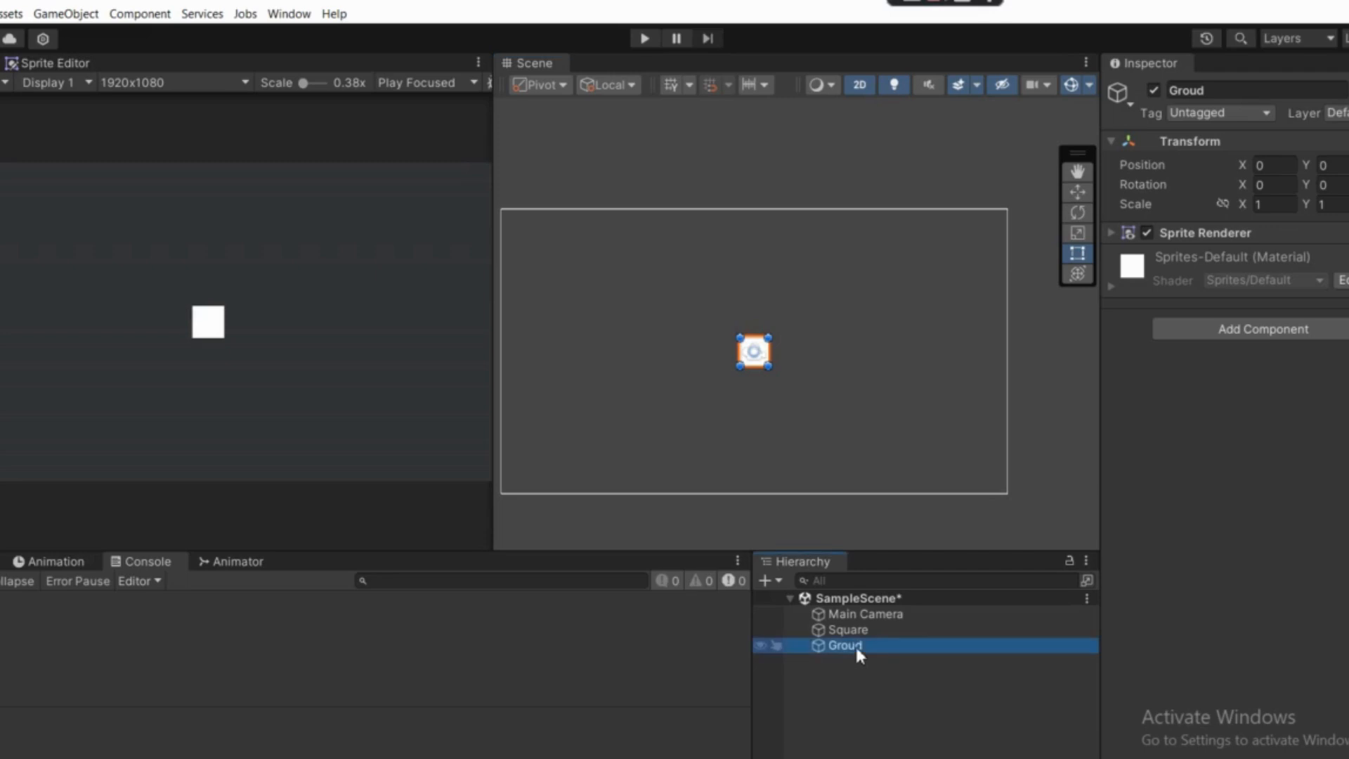
{"action": "left_click", "coordinate": [1203, 92]}
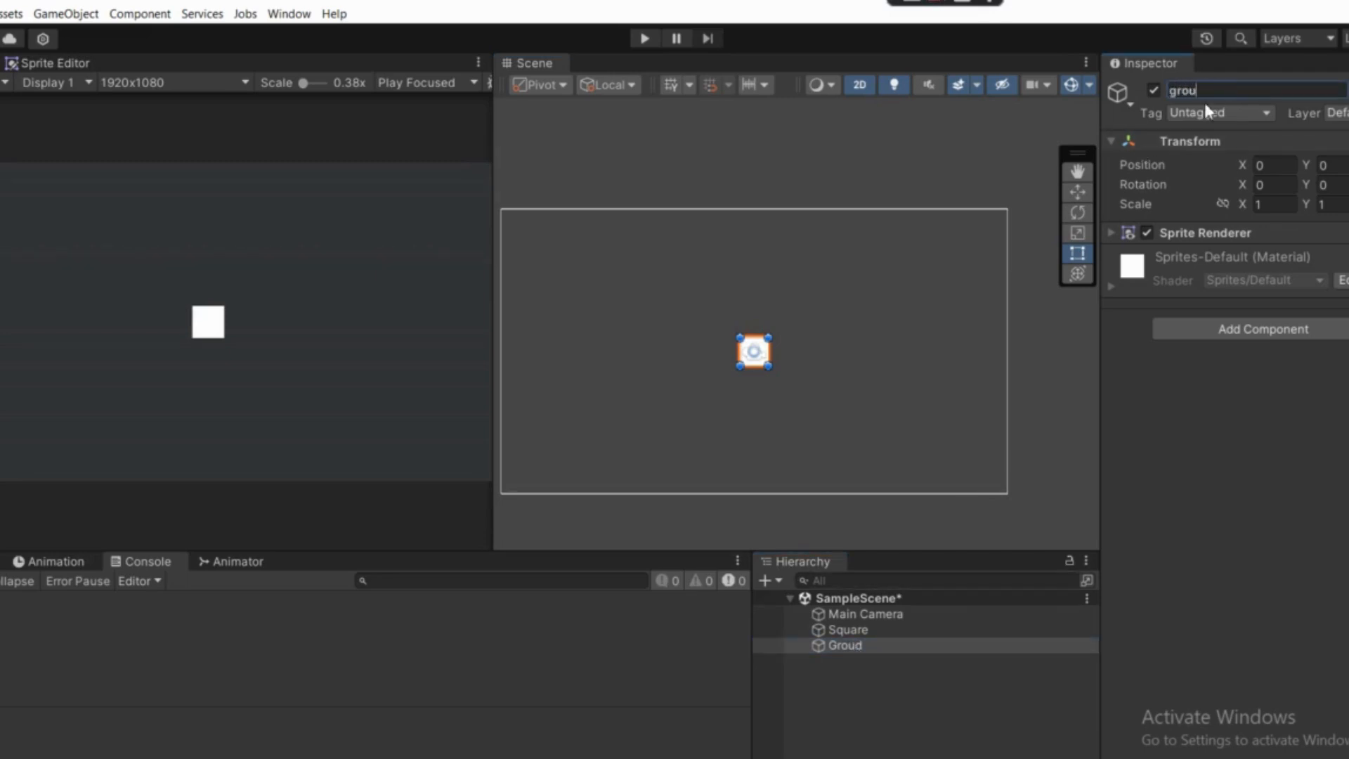
{"action": "scroll", "coordinate": [810, 384], "scroll_direction": "down", "scroll_amount": 1}
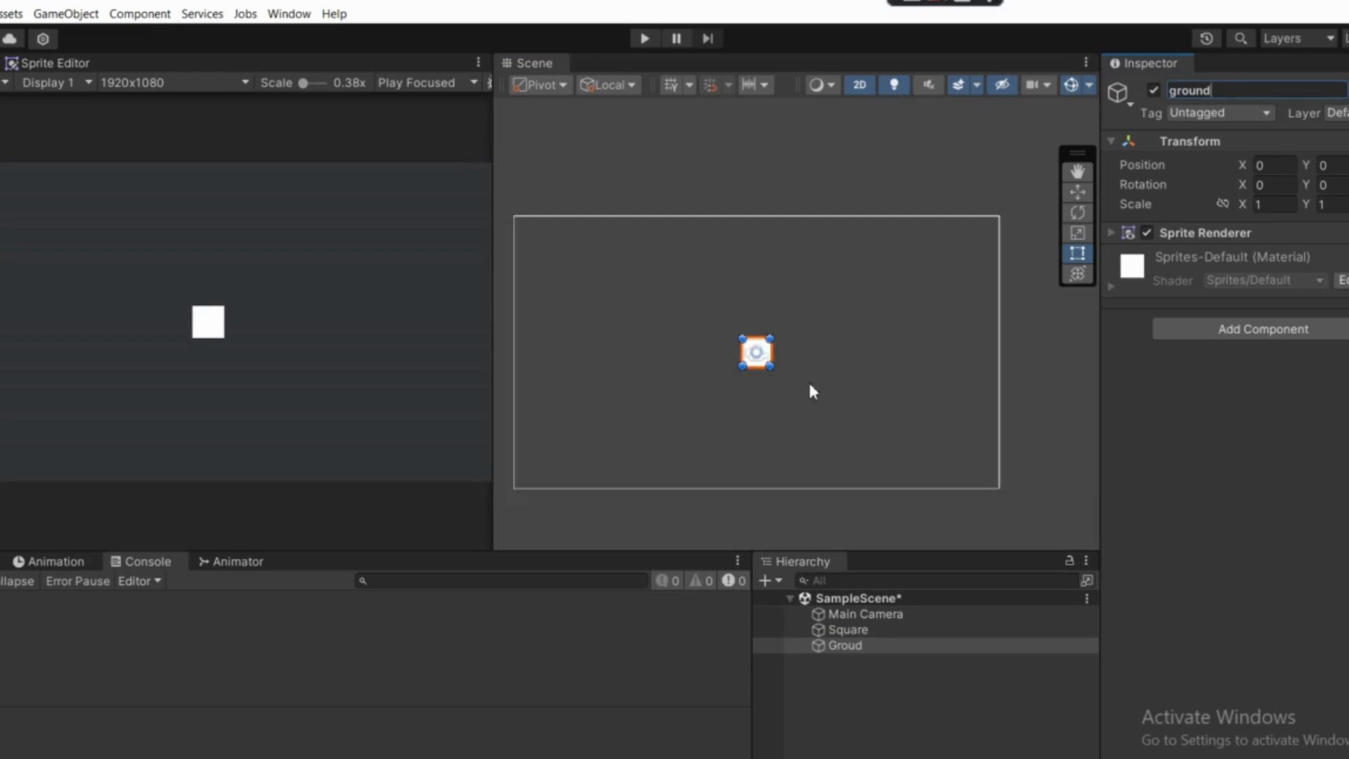
- Move the ground object straight down with the Move tool, to a Y position of about -2.29
{"action": "scroll", "coordinate": [780, 364], "scroll_direction": "up", "scroll_amount": 3}
{"action": "middle_click_drag", "start_coordinate": [834, 356], "coordinate": [867, 336]}
{"action": "scroll", "coordinate": [868, 335], "scroll_direction": "up", "scroll_amount": 3}
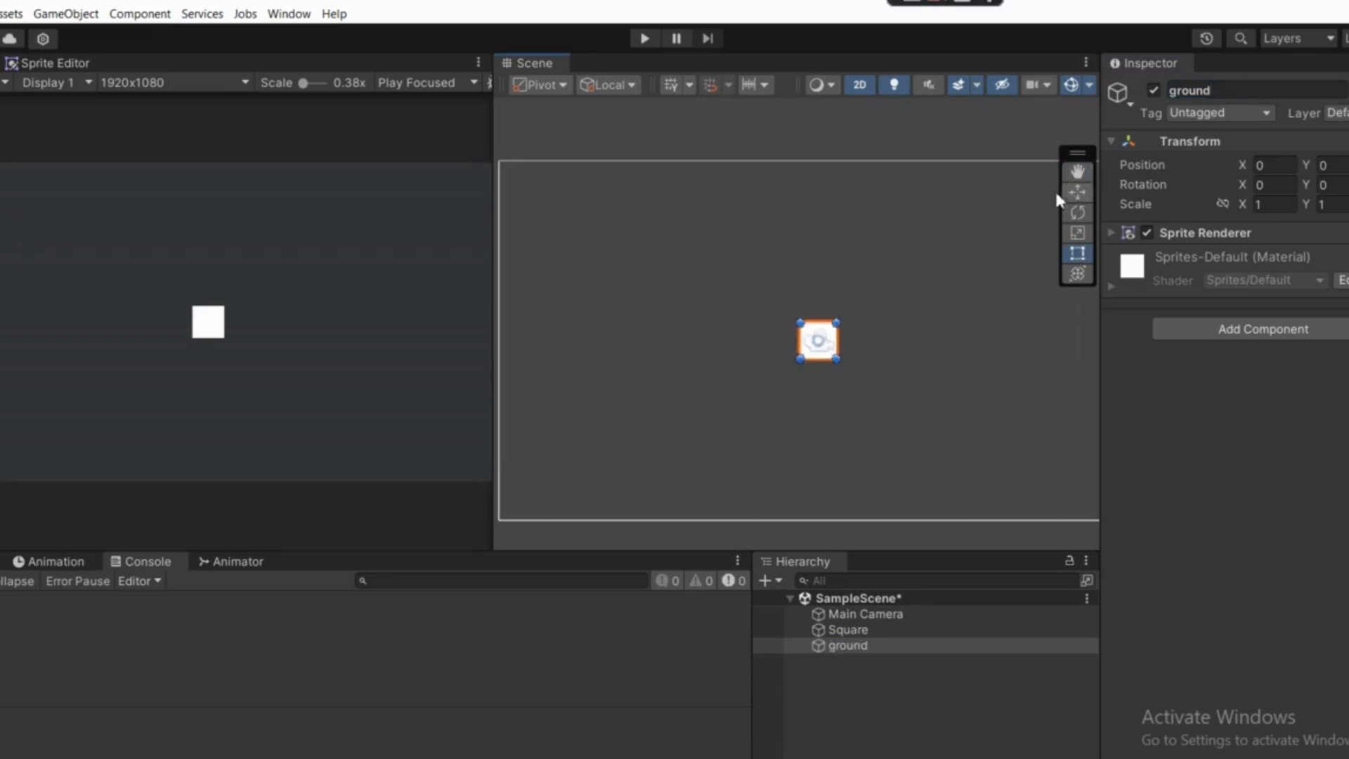
{"action": "left_click", "coordinate": [1075, 191]}
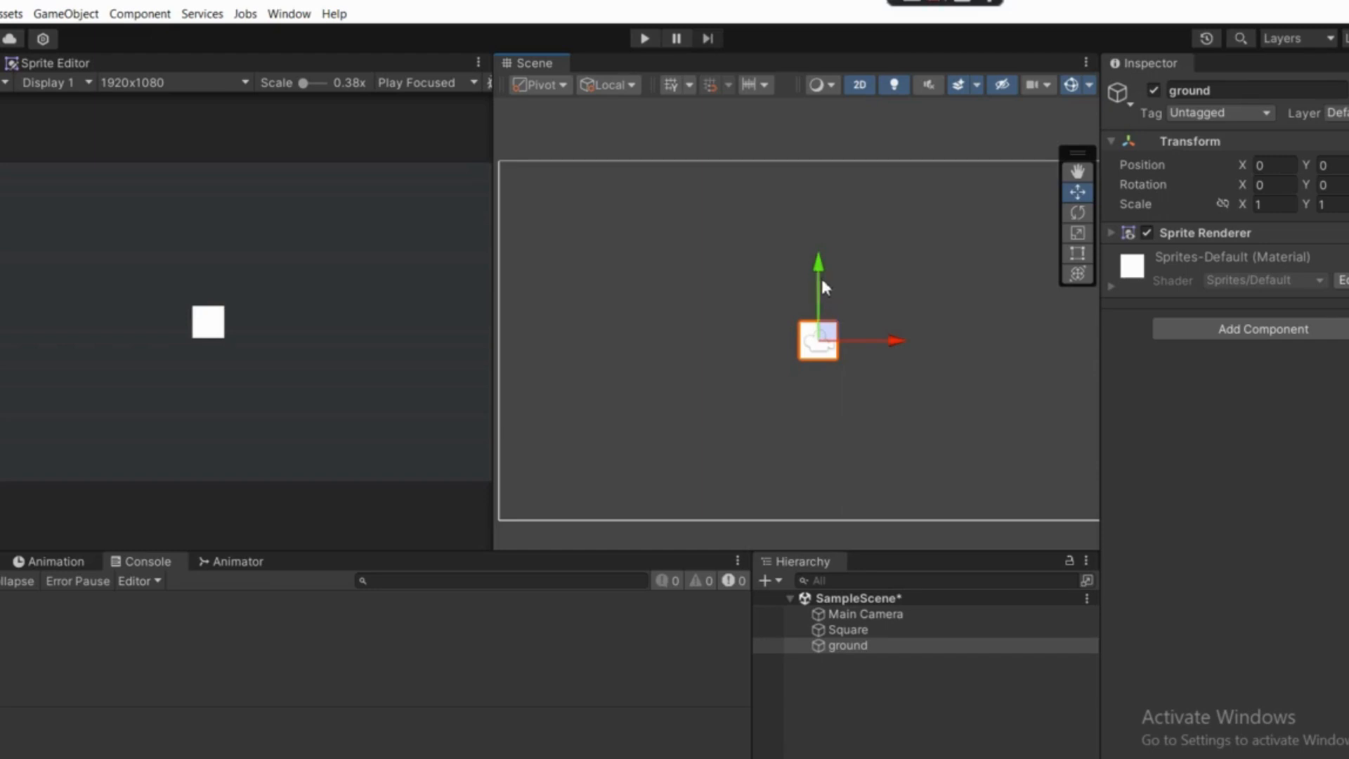
{"action": "left_click_drag", "start_coordinate": [821, 281], "coordinate": [820, 354]}
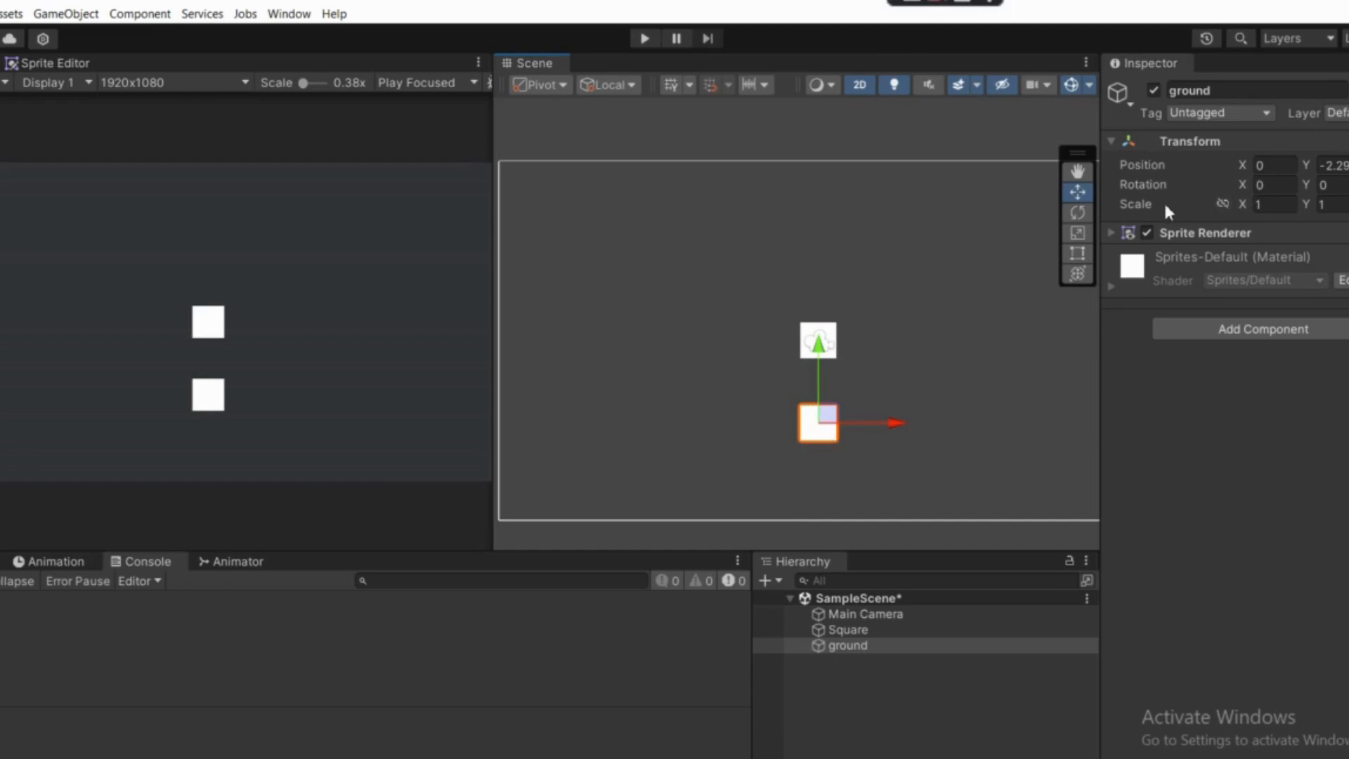
- Stretch the ground object into a wide platform by setting its X scale to 10.26
{"action": "left_click_drag", "start_coordinate": [1241, 204], "coordinate": [56, 213]}
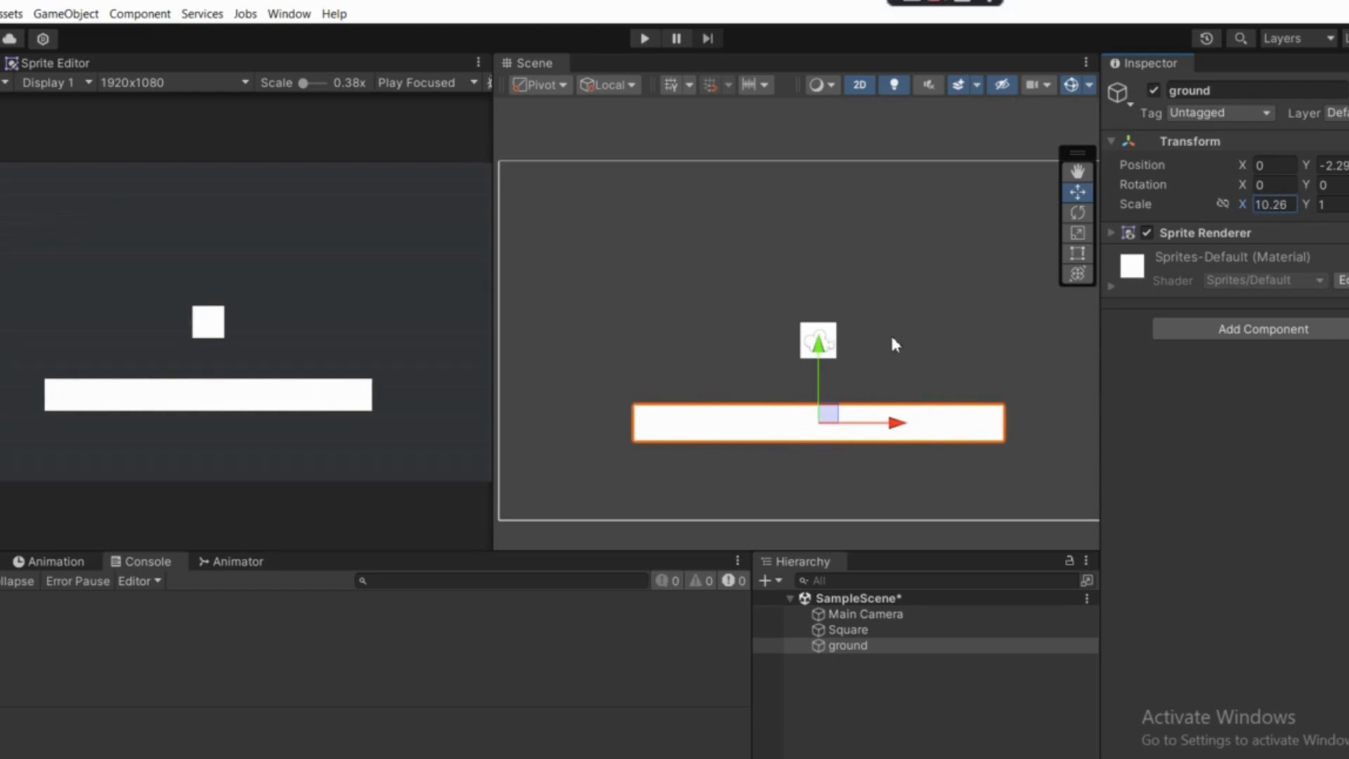
{"action": "scroll", "coordinate": [892, 340], "scroll_direction": "down", "scroll_amount": 1}
{"action": "middle_click_drag", "start_coordinate": [878, 298], "coordinate": [837, 299]}
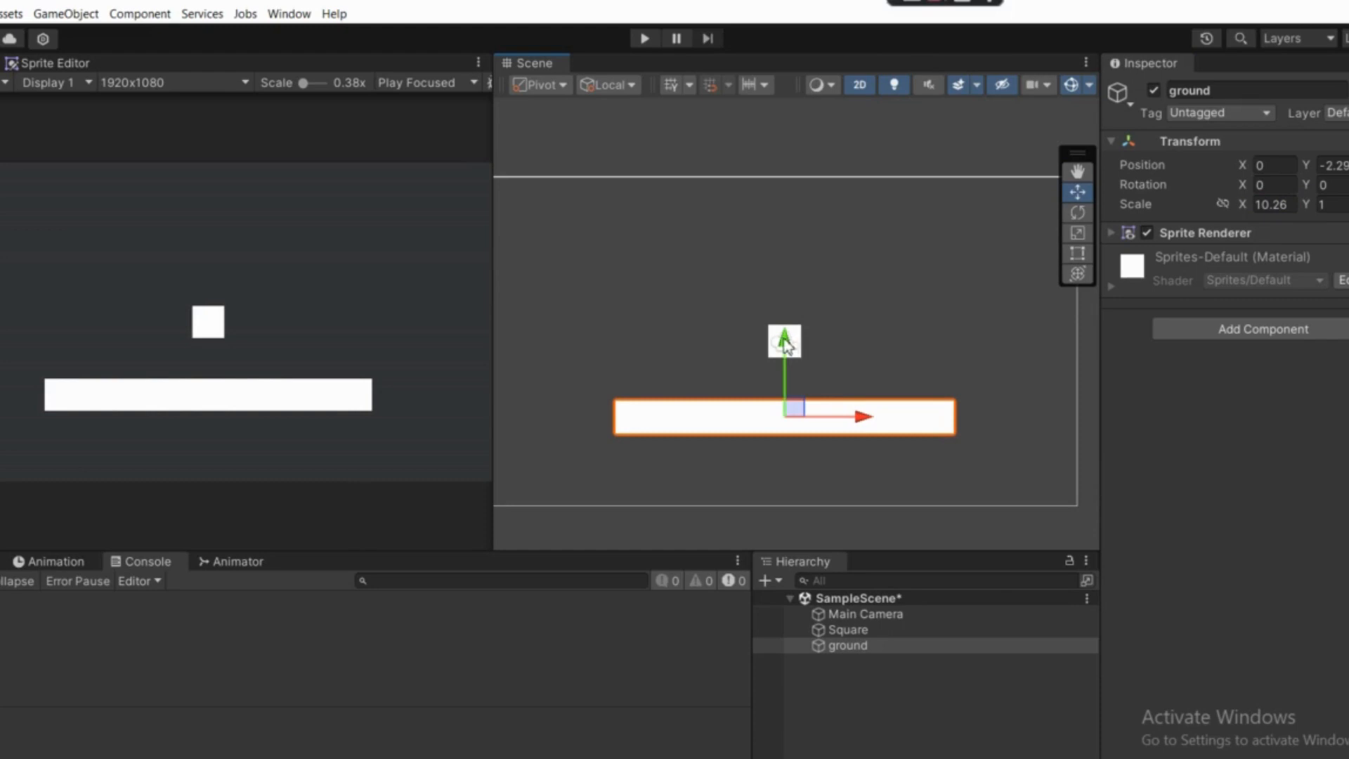
- Lower the ground platform slightly, to a Y position of about -2.62
{"action": "left_click_drag", "start_coordinate": [785, 342], "coordinate": [786, 354]}
{"action": "middle_click_drag", "start_coordinate": [845, 345], "coordinate": [769, 348]}
{"action": "scroll", "coordinate": [817, 322], "scroll_direction": "up", "scroll_amount": 4}
{"action": "left_click", "coordinate": [853, 676]}
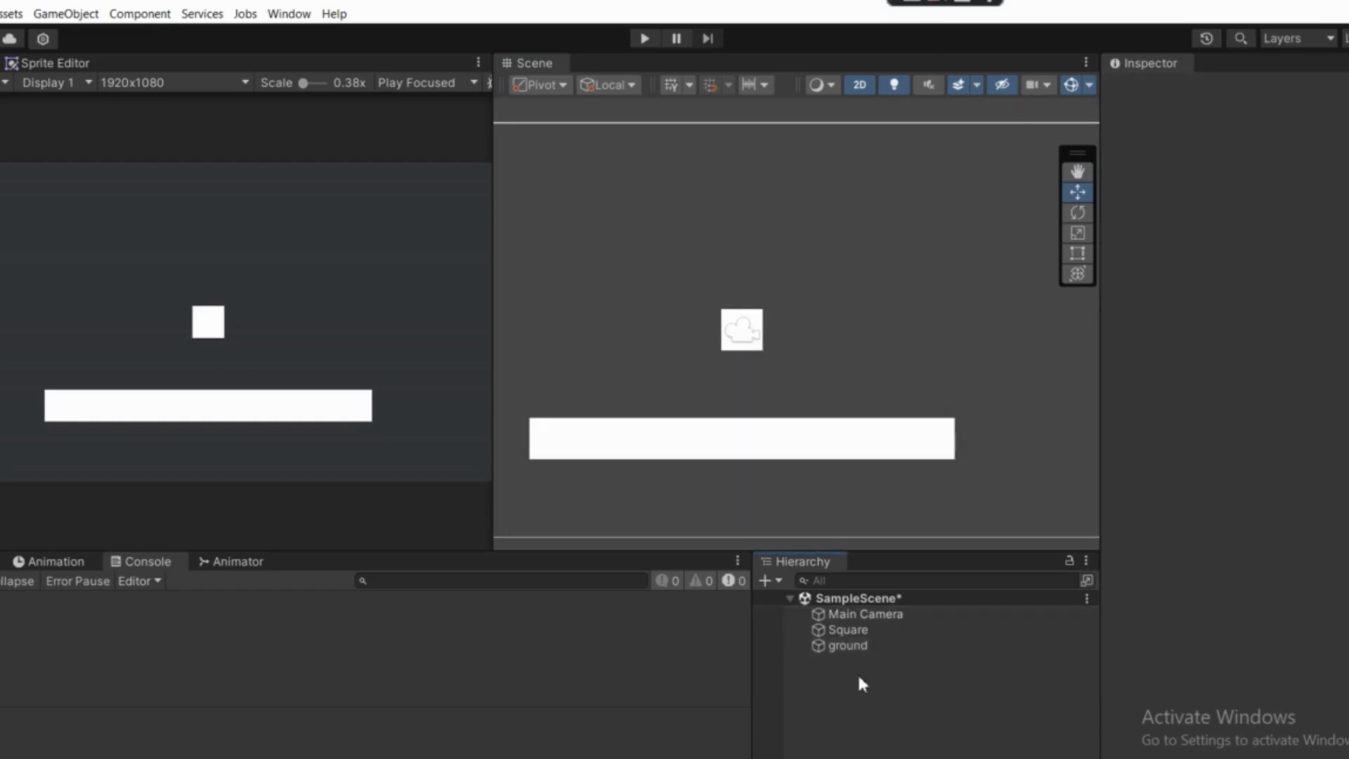
{"action": "left_click", "coordinate": [859, 645]}
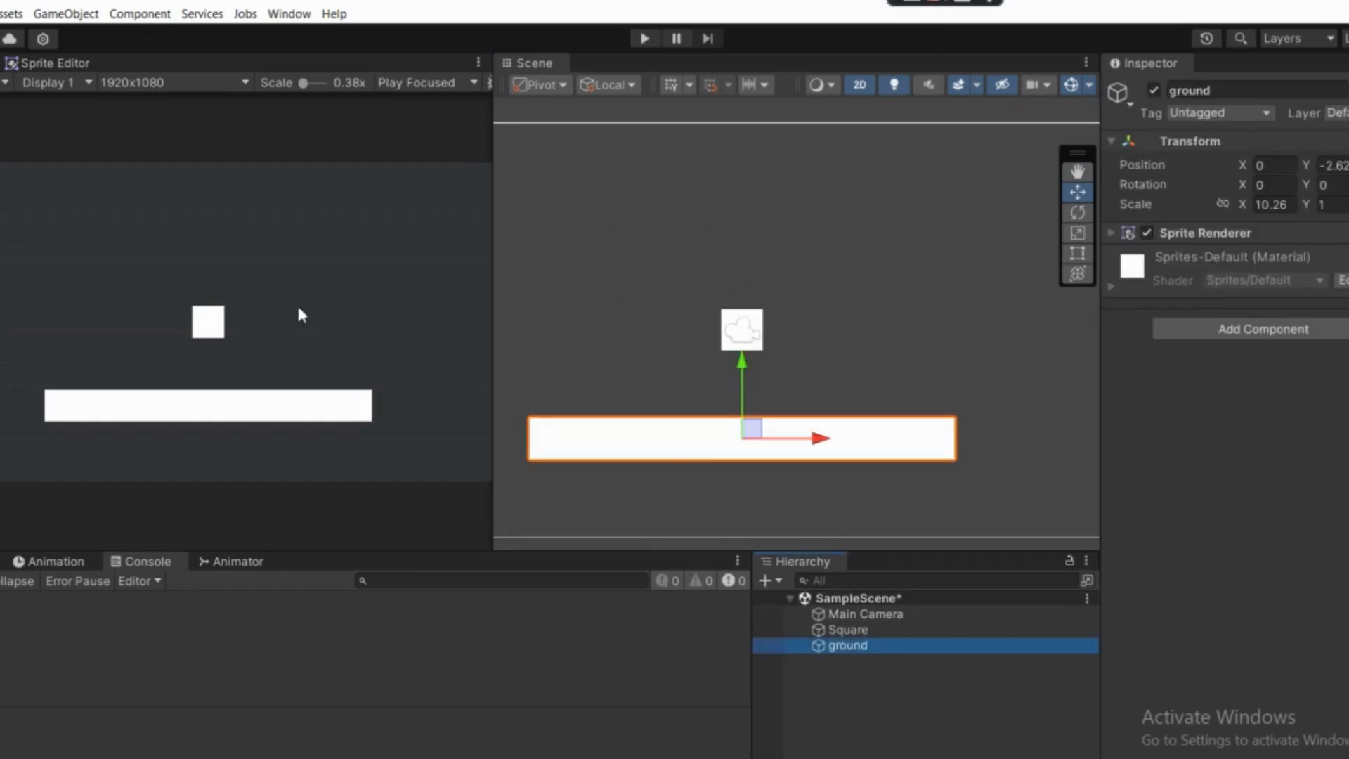
- Select the Square above the platform and look over its Rigidbody 2D component
{"action": "left_click", "coordinate": [759, 325]}
{"action": "scroll", "coordinate": [765, 319], "scroll_direction": "up", "scroll_amount": 3}
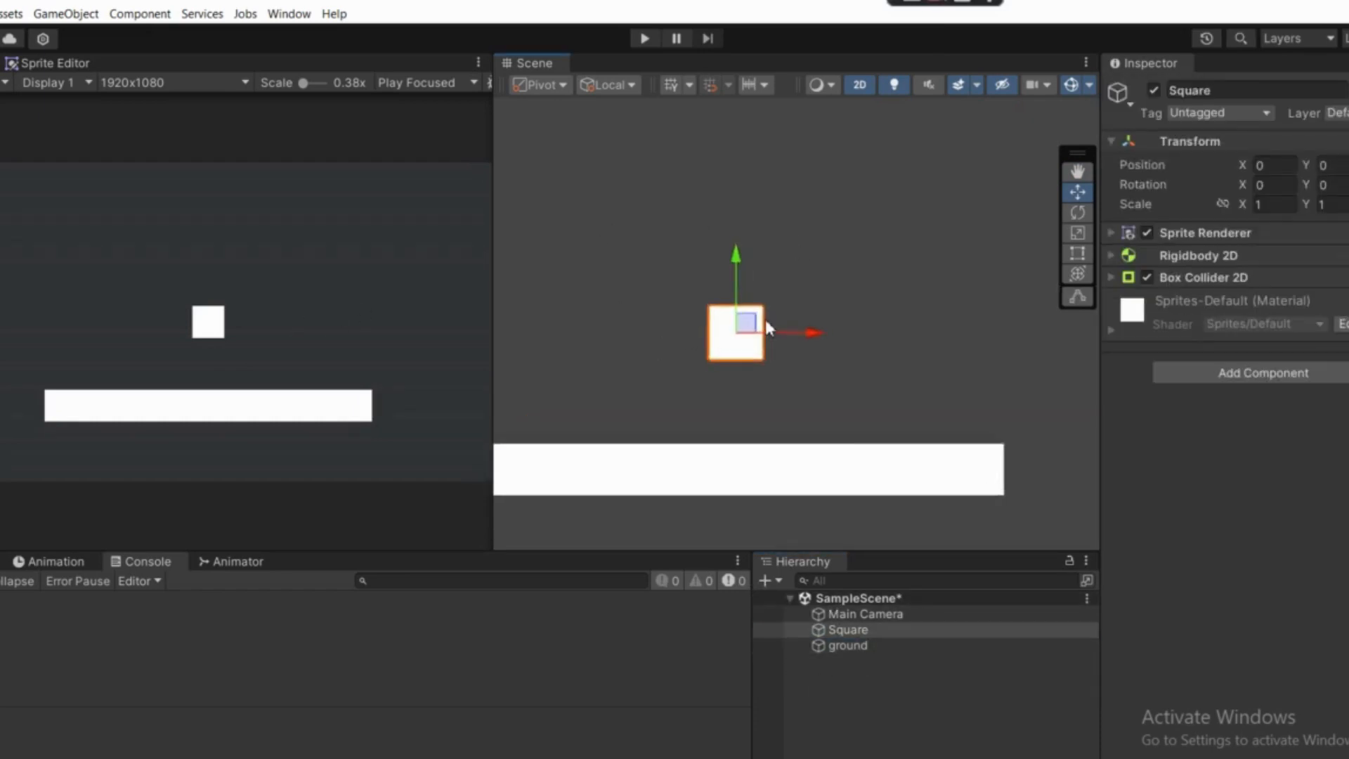
{"action": "middle_click_drag", "start_coordinate": [791, 325], "coordinate": [750, 274]}
{"action": "scroll", "coordinate": [750, 279], "scroll_direction": "up", "scroll_amount": 2}
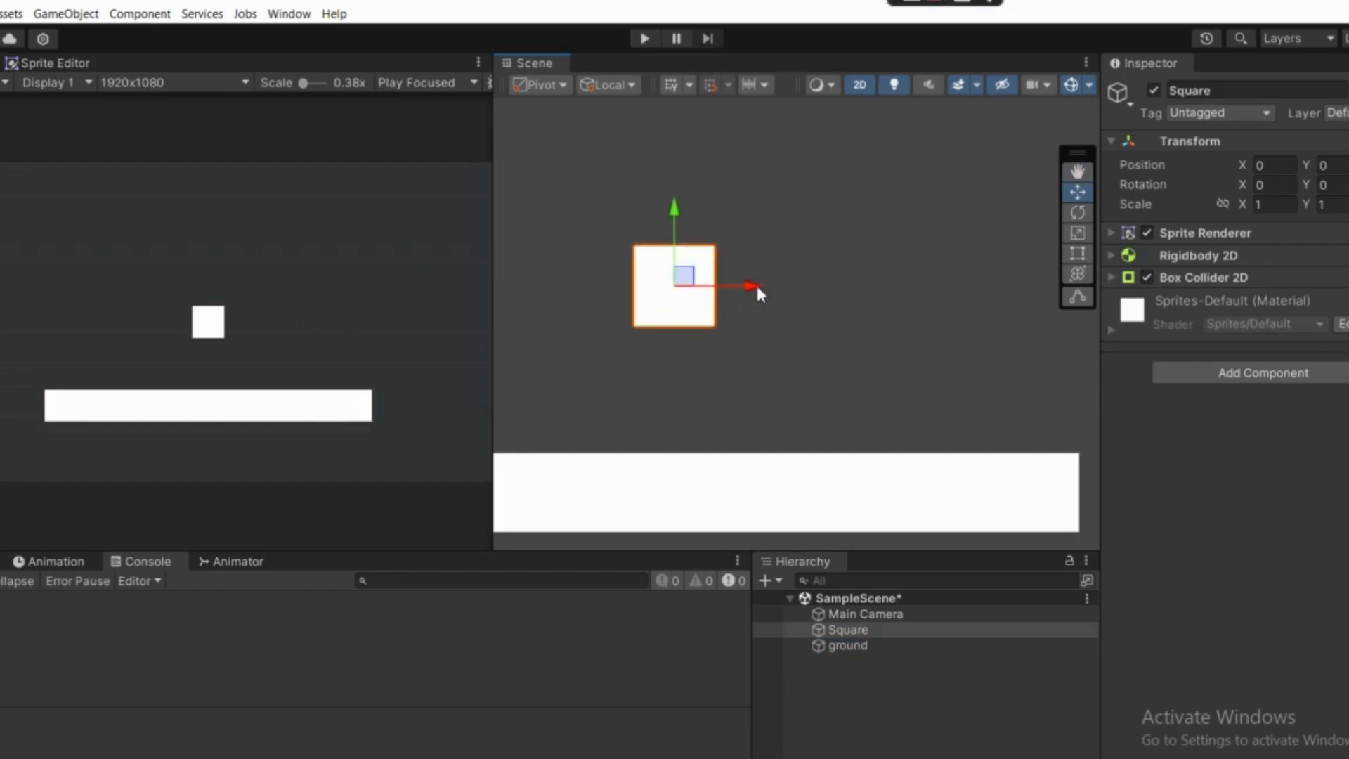
{"action": "middle_click_drag", "start_coordinate": [655, 308], "coordinate": [673, 319]}
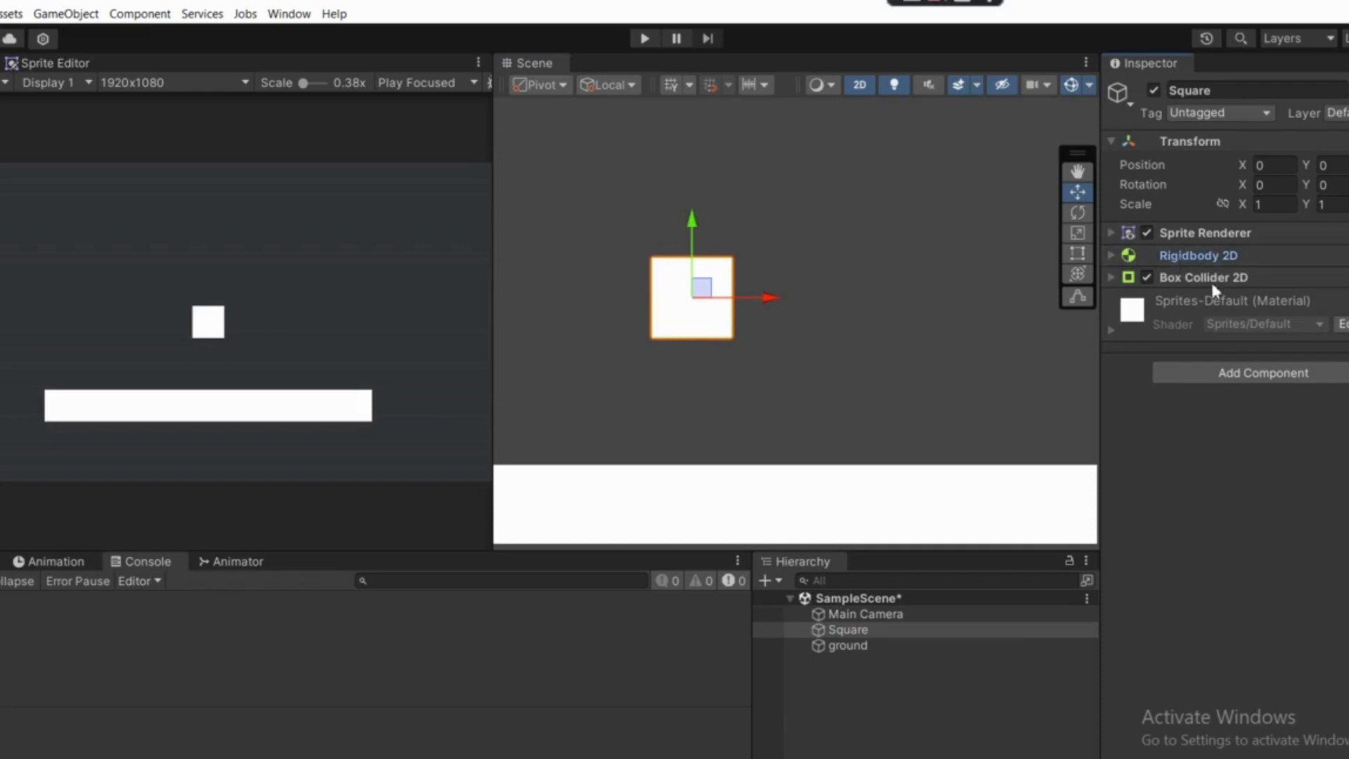
{"action": "left_click", "coordinate": [1164, 255]}
{"action": "left_click", "coordinate": [1171, 255]}
- Search the components that can be added to the Square for "rig", without adding any
{"action": "left_click", "coordinate": [1269, 384]}
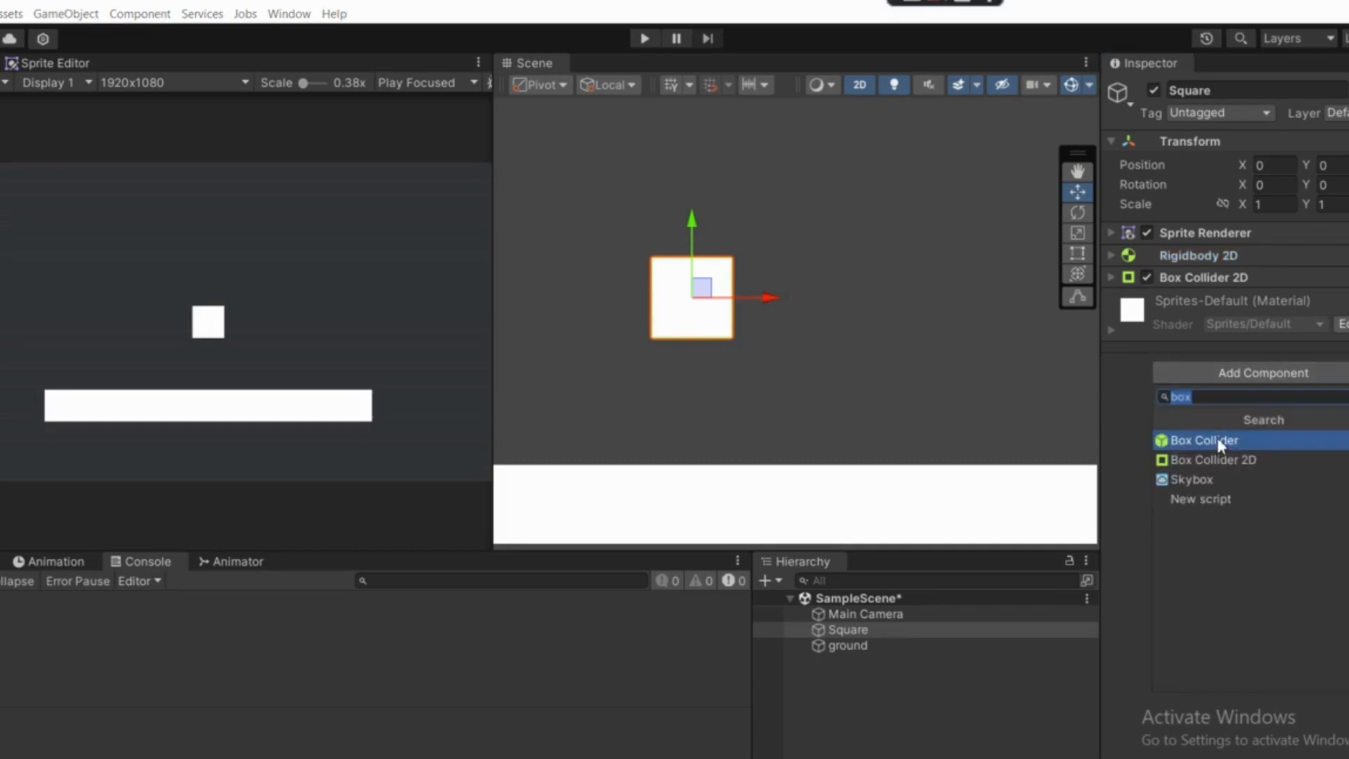
{"action": "type", "text": "rig"}
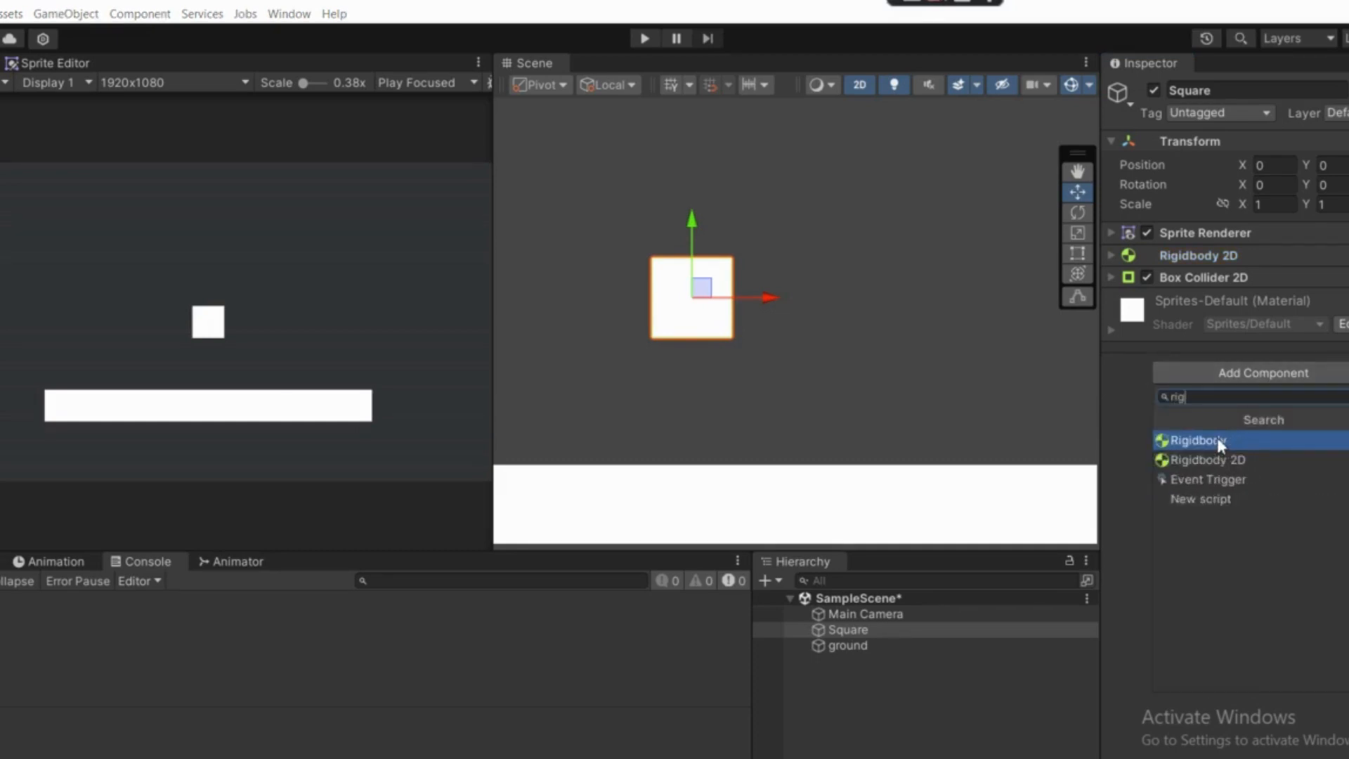
{"action": "key", "text": "BackSpace"}
{"action": "key", "text": "BackSpace"}
{"action": "key", "text": "BackSpace"}
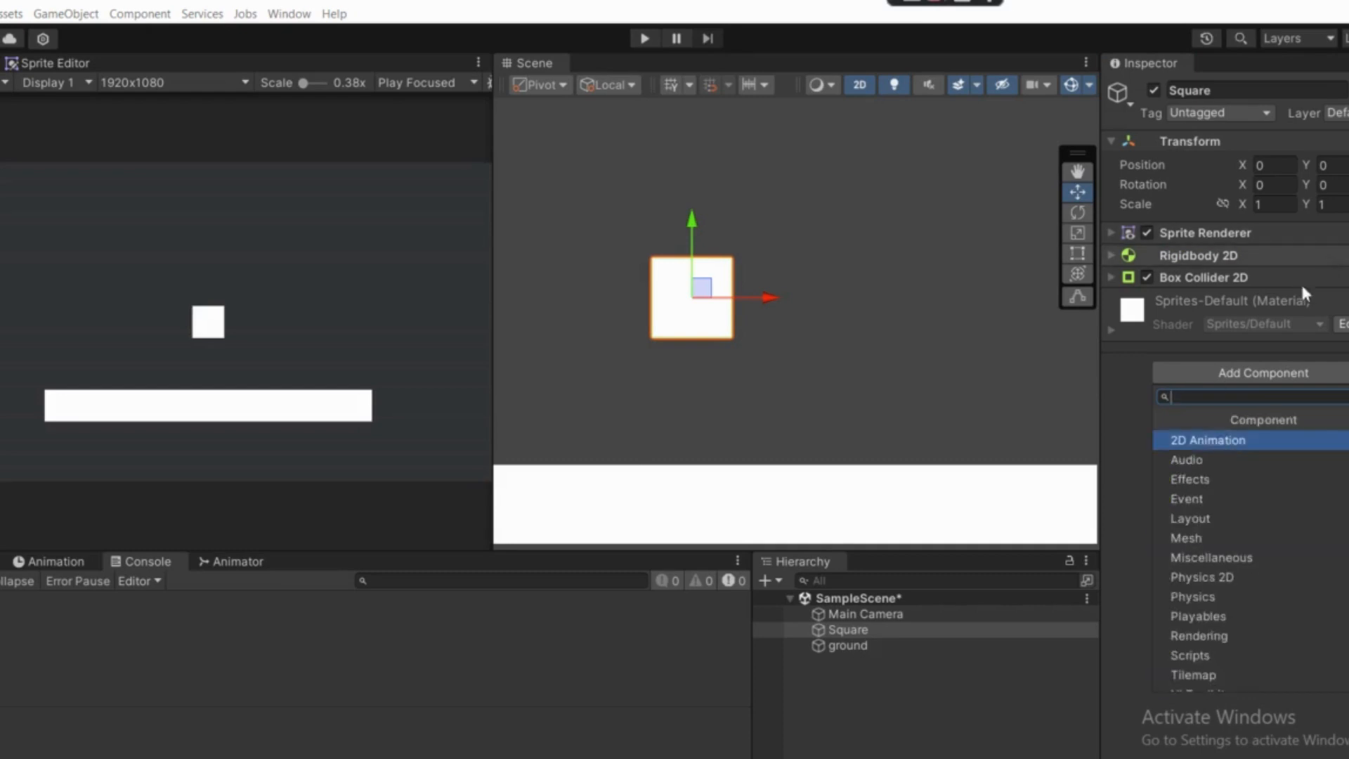
{"action": "left_click", "coordinate": [1157, 348]}
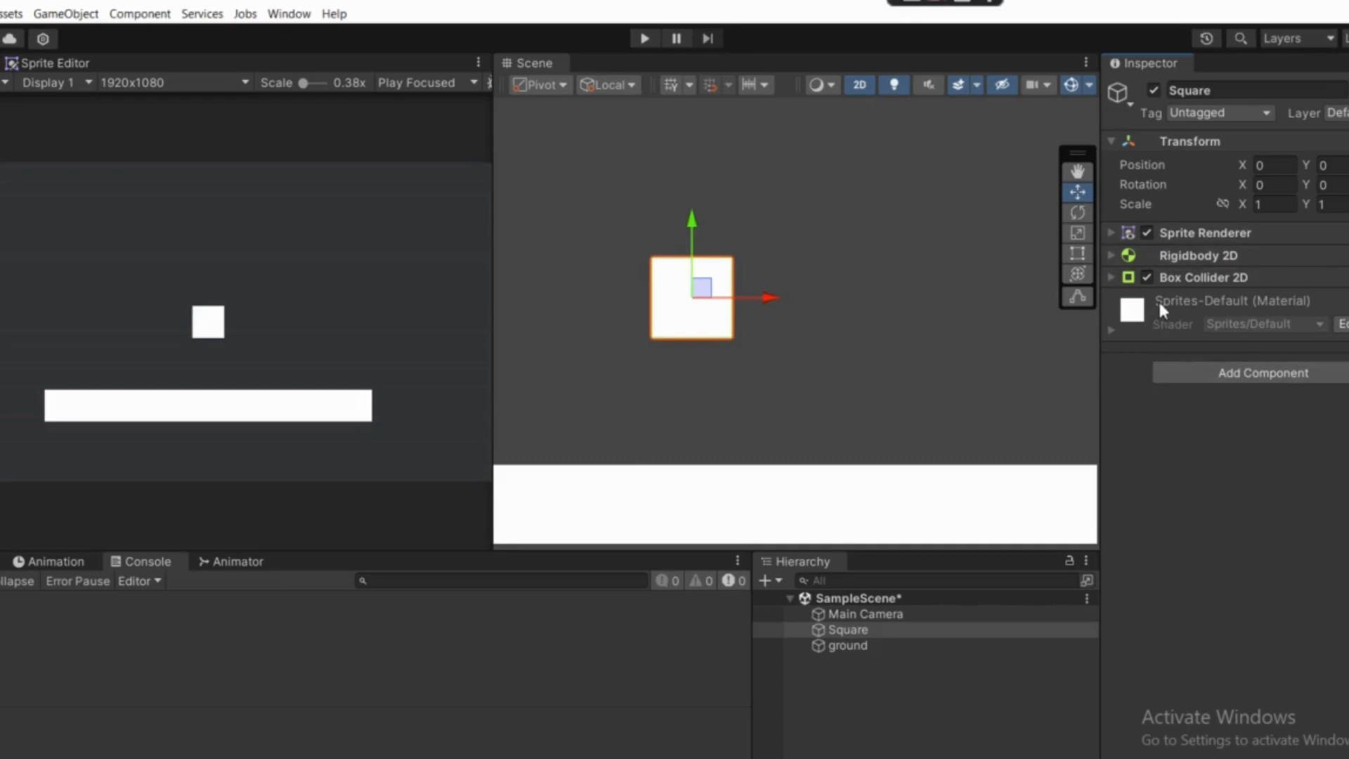
- Examine the Square's Rigidbody 2D settings, including the Body Type options and the Gravity Scale
{"action": "left_click", "coordinate": [1200, 261]}
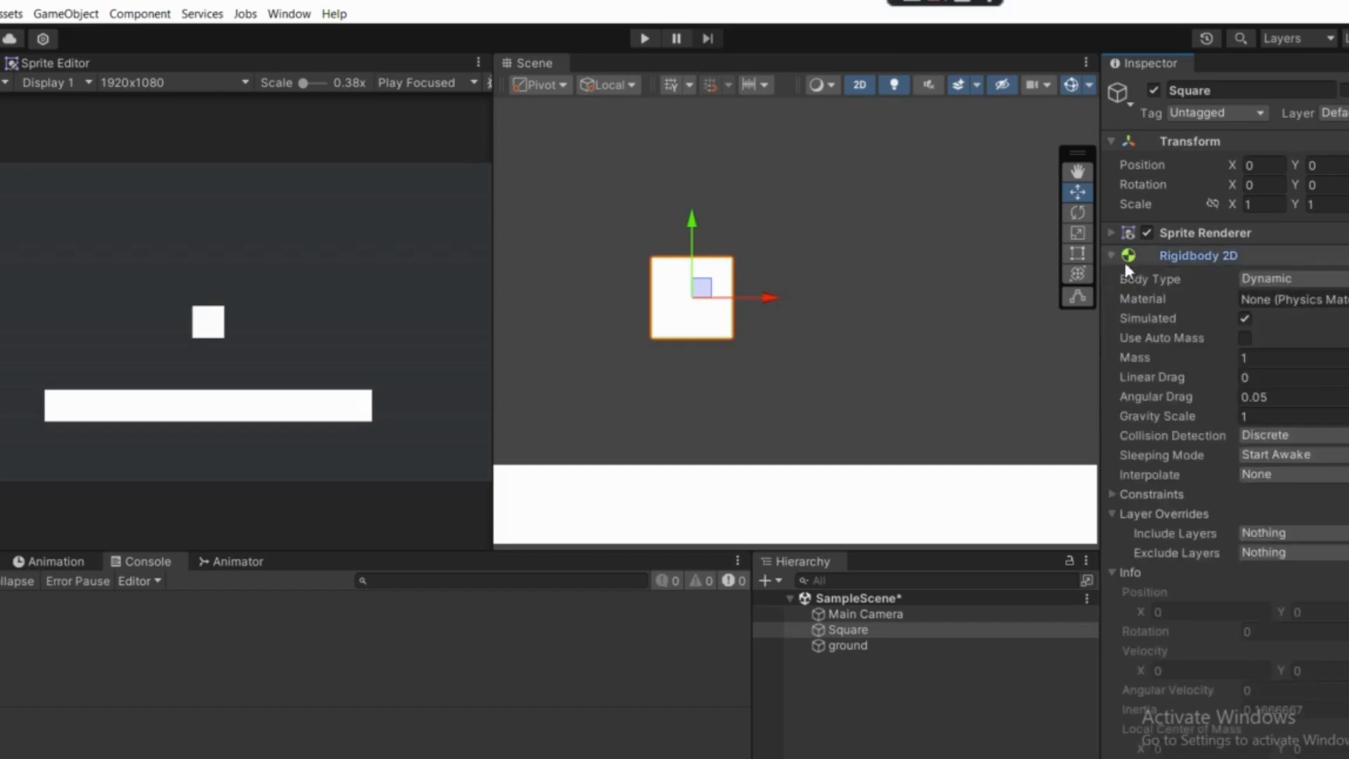
{"action": "left_click", "coordinate": [1267, 281]}
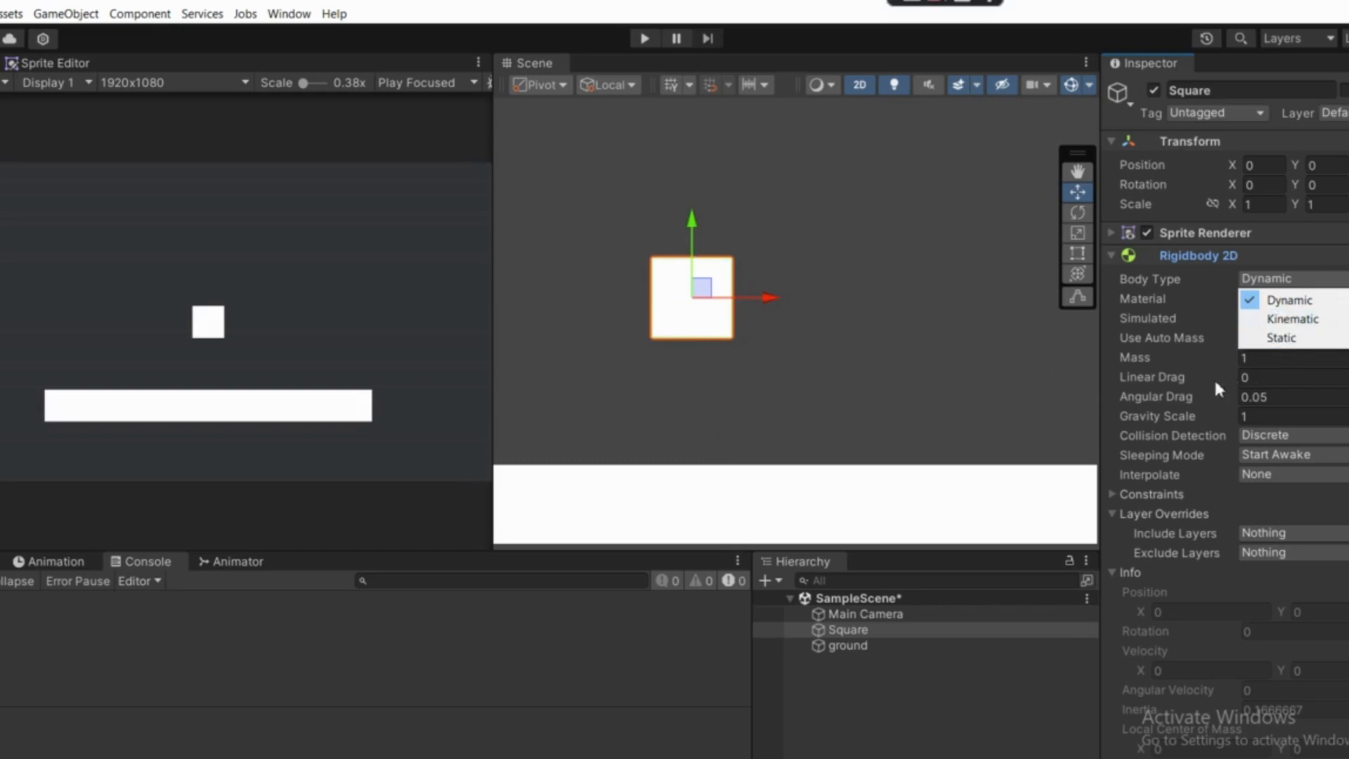
{"action": "left_click", "coordinate": [1343, 397]}
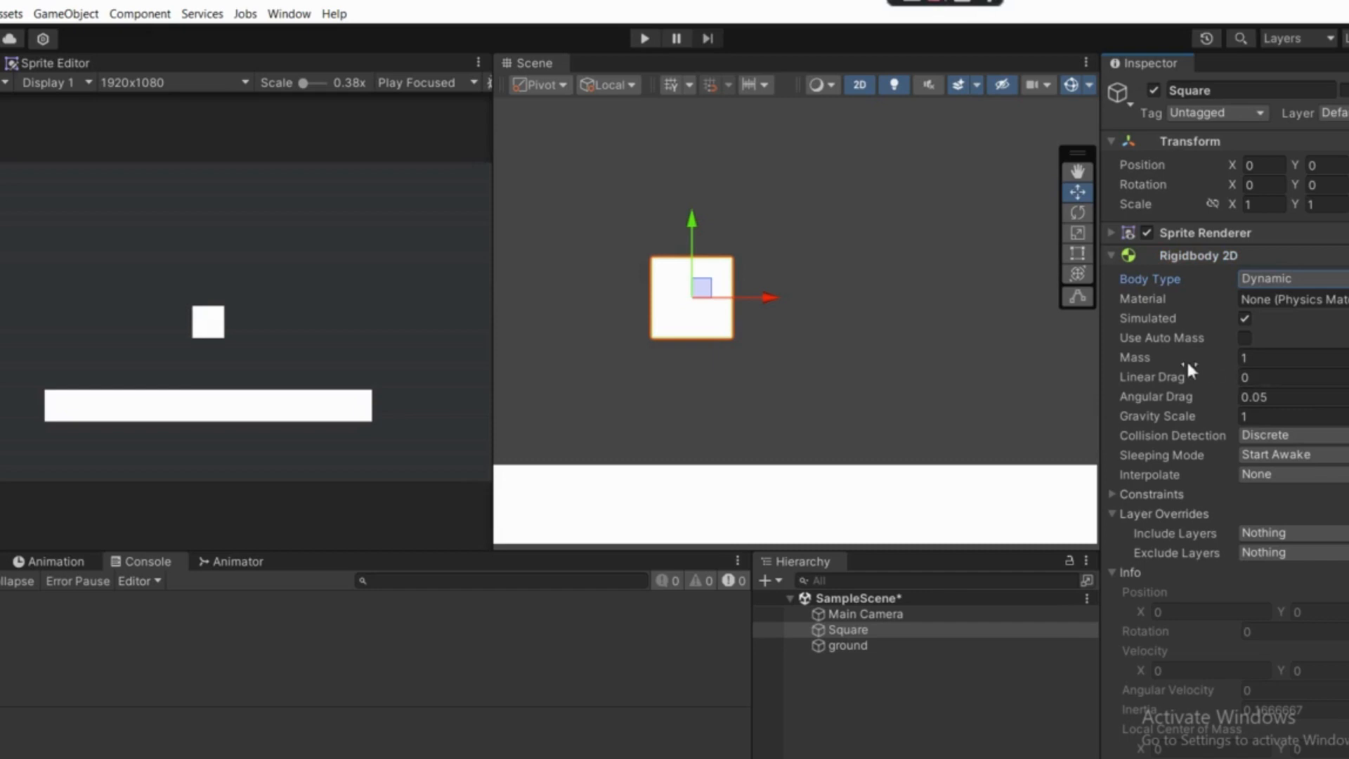
{"action": "left_click", "coordinate": [1254, 416]}
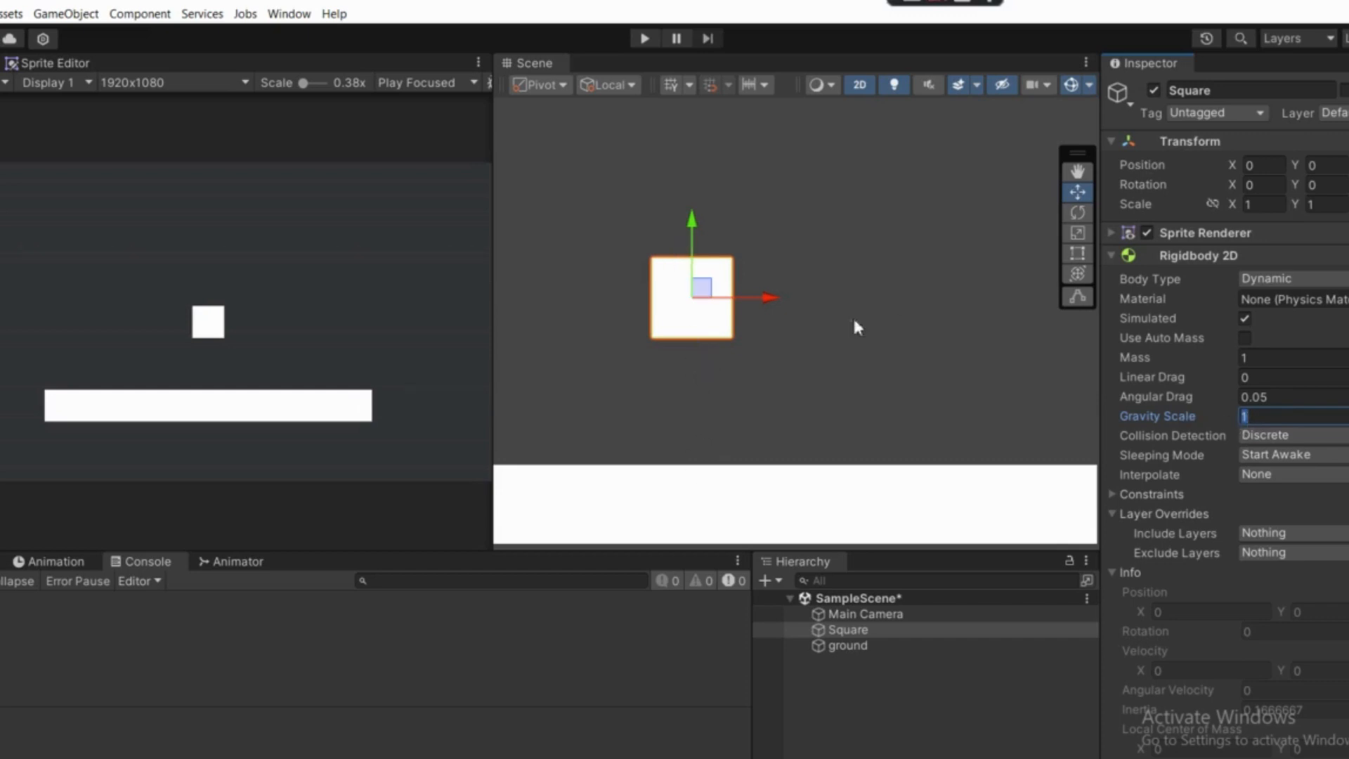
{"action": "scroll", "coordinate": [853, 315], "scroll_direction": "down", "scroll_amount": 1}
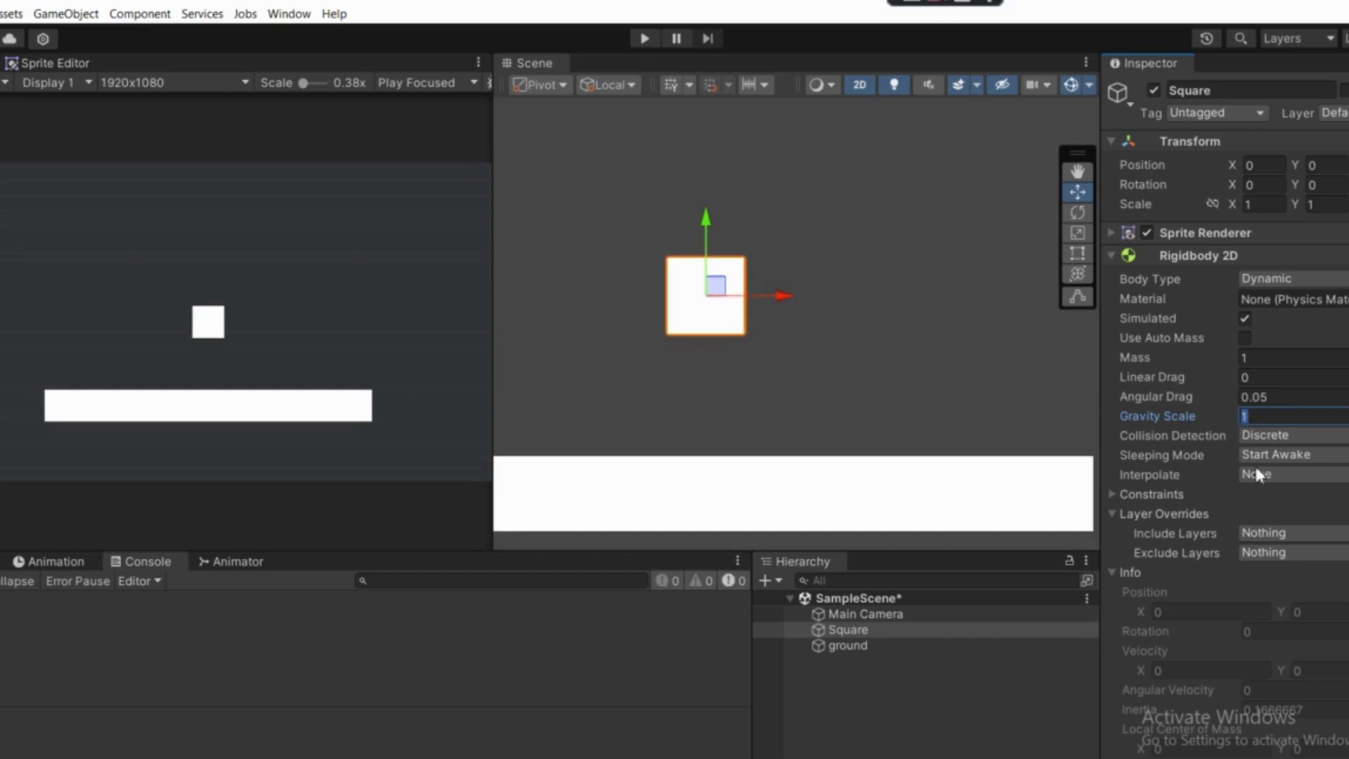
{"action": "left_click", "coordinate": [1198, 261]}
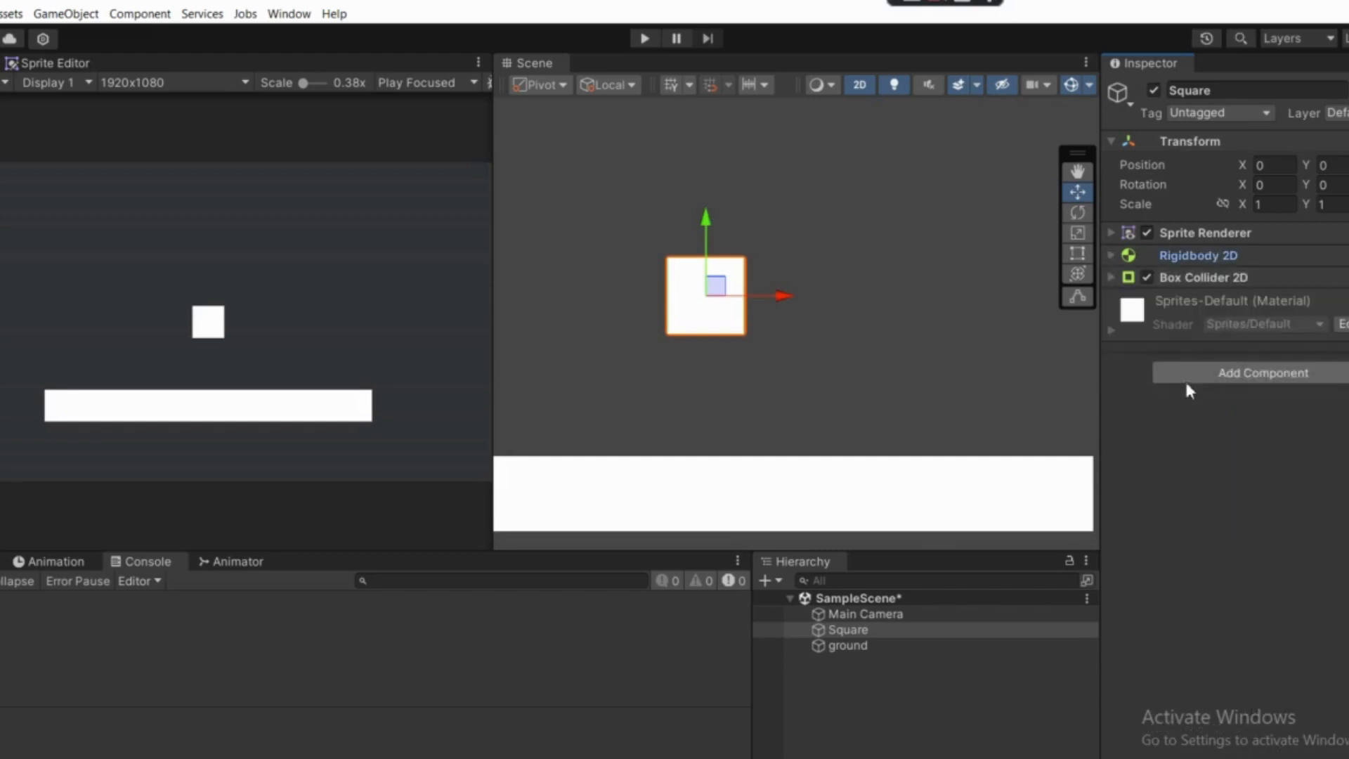
- Remove the Box Collider 2D component from the Square
{"action": "left_click", "coordinate": [1189, 280]}
{"action": "left_click", "coordinate": [1203, 277]}
{"action": "right_click", "coordinate": [1203, 277]}
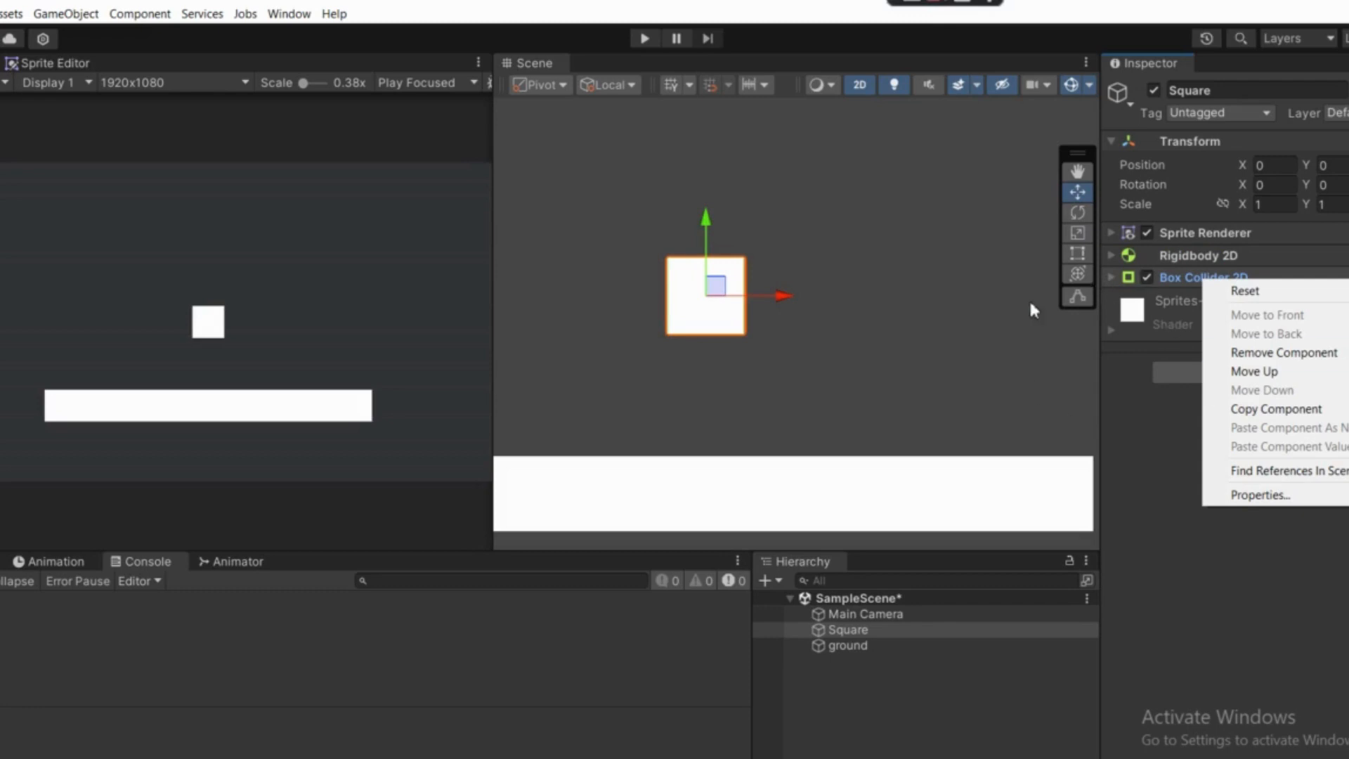
{"action": "left_click", "coordinate": [1243, 354]}
- Play-test the scene to check how the Square behaves without a collider, and stop the run
{"action": "scroll", "coordinate": [727, 271], "scroll_direction": "down", "scroll_amount": 2}
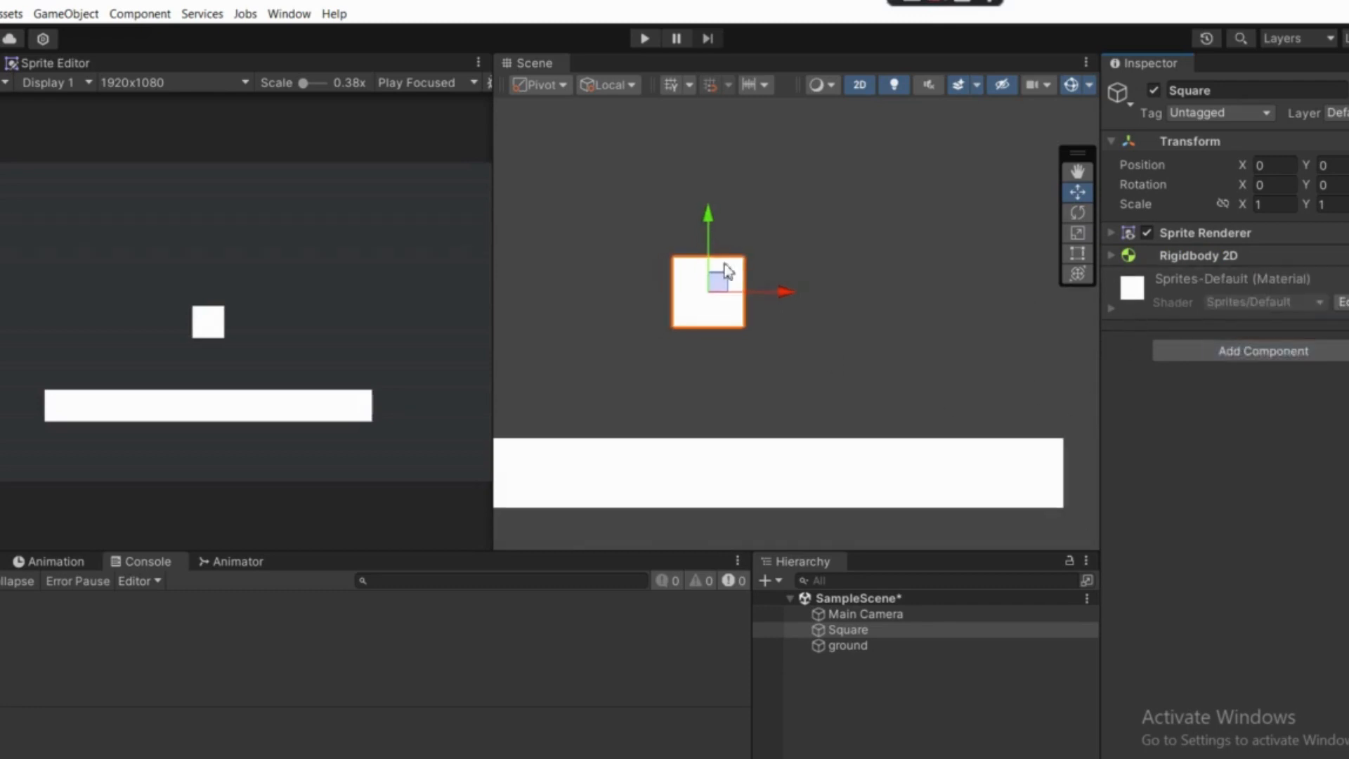
{"action": "middle_click_drag", "start_coordinate": [727, 270], "coordinate": [606, 307]}
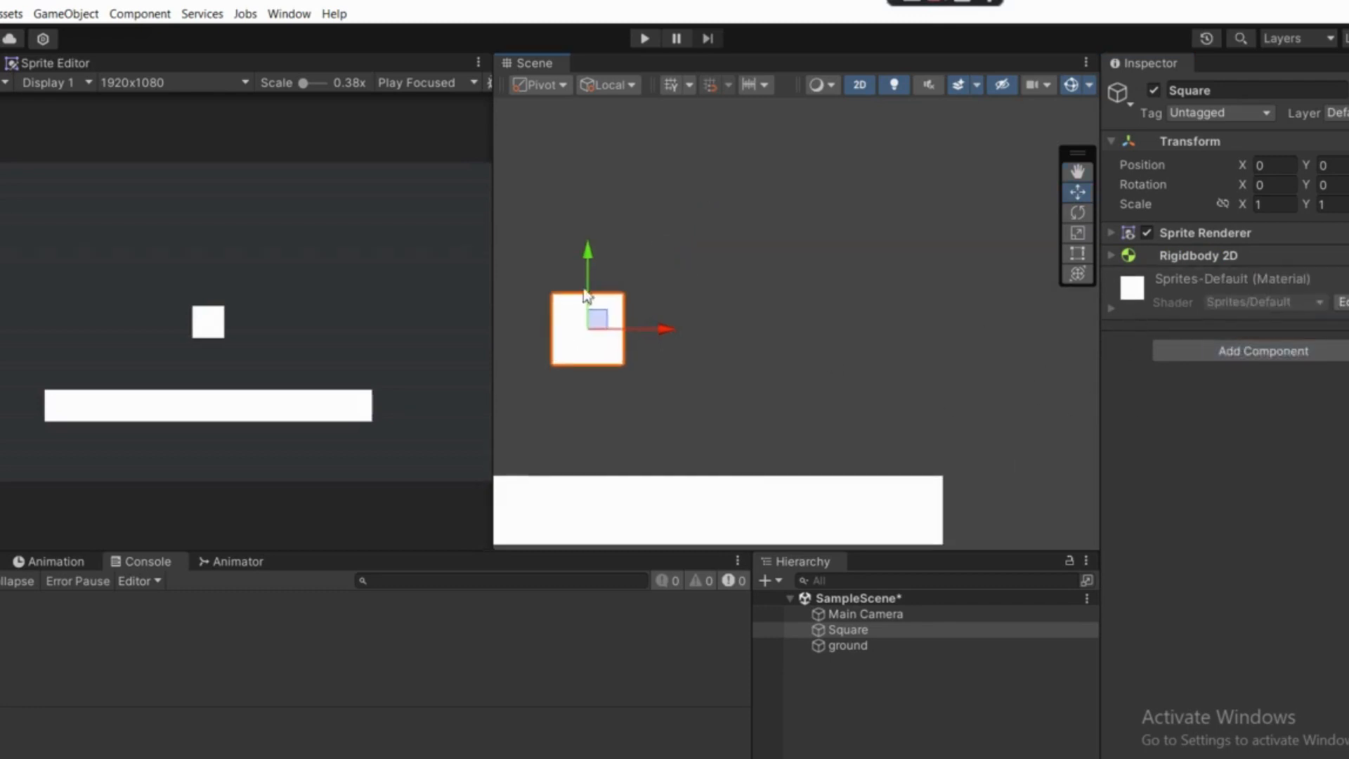
{"action": "left_click", "coordinate": [645, 39]}
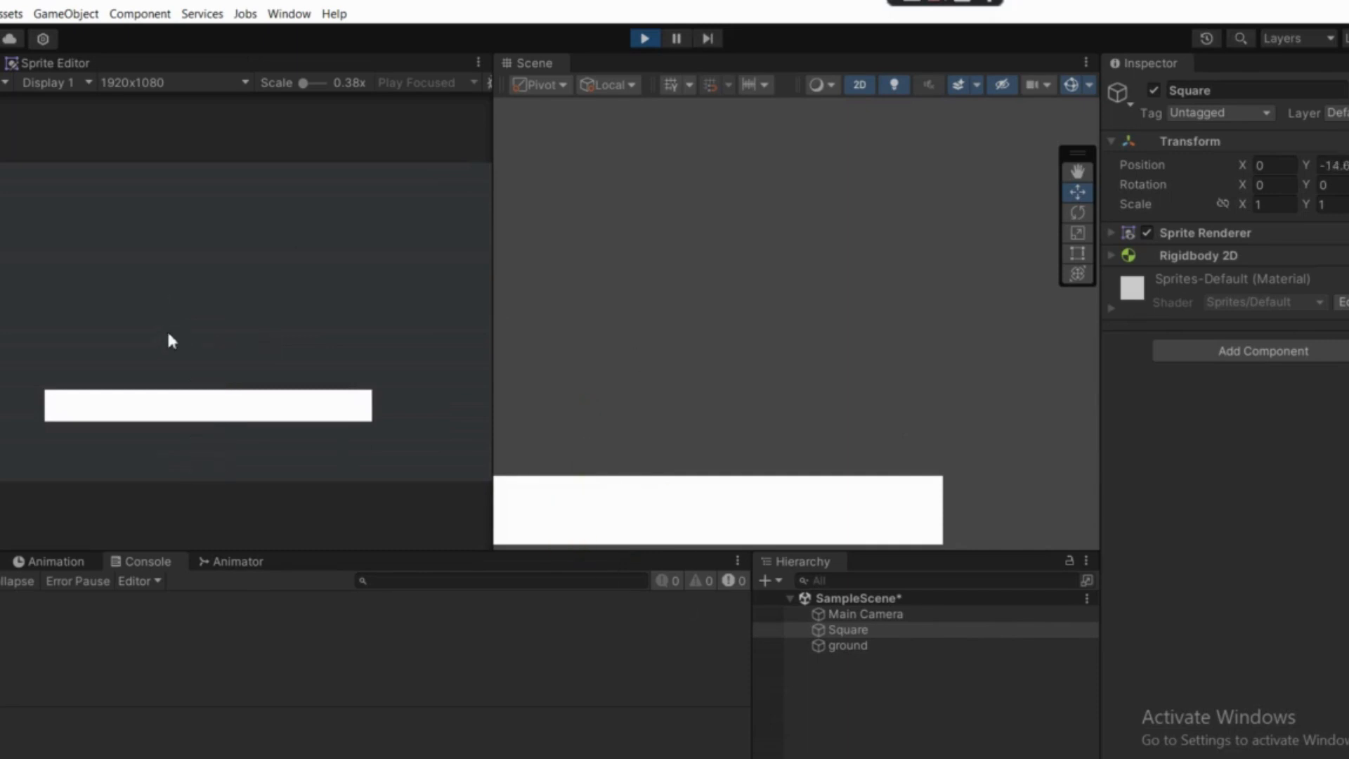
{"action": "left_click", "coordinate": [644, 39]}
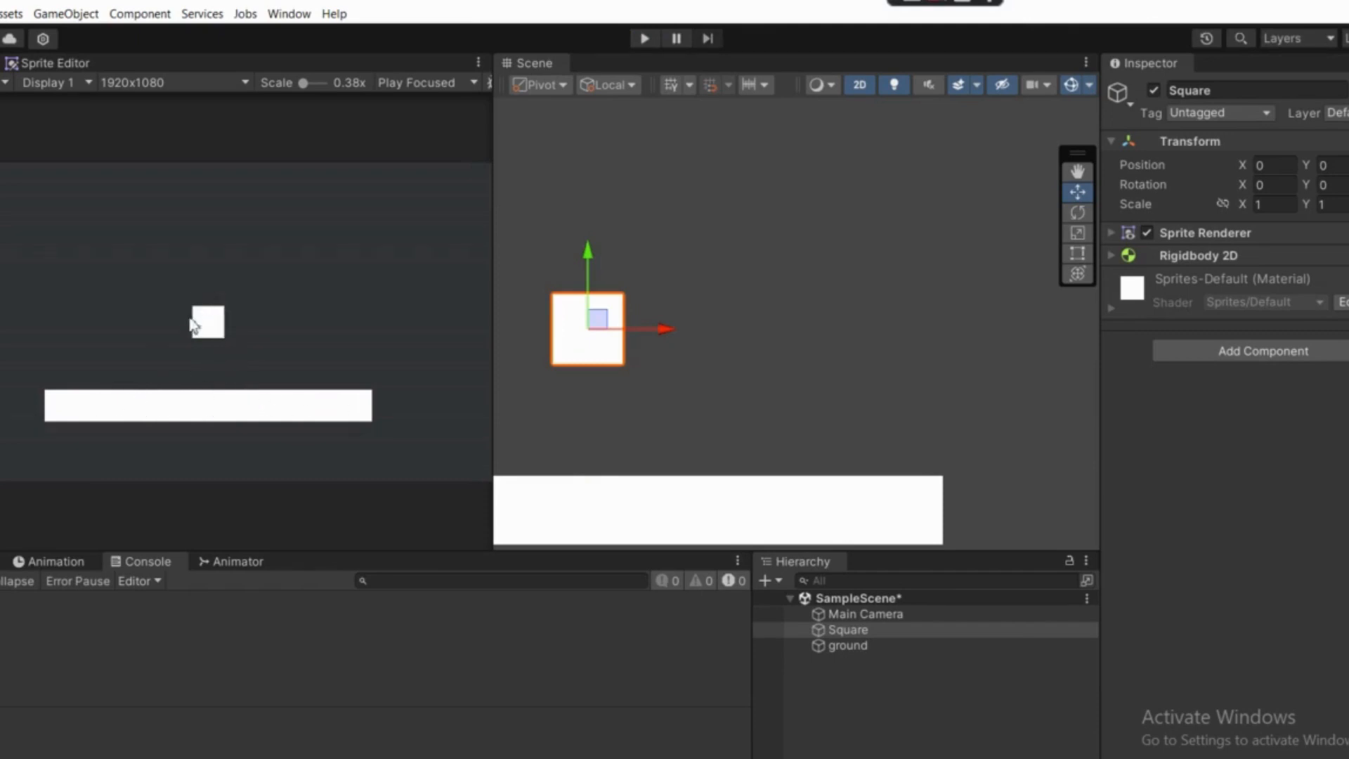
- Add a Box Collider 2D component to the Square, finding it with the search "bo"
{"action": "scroll", "coordinate": [669, 315], "scroll_direction": "up", "scroll_amount": 2}
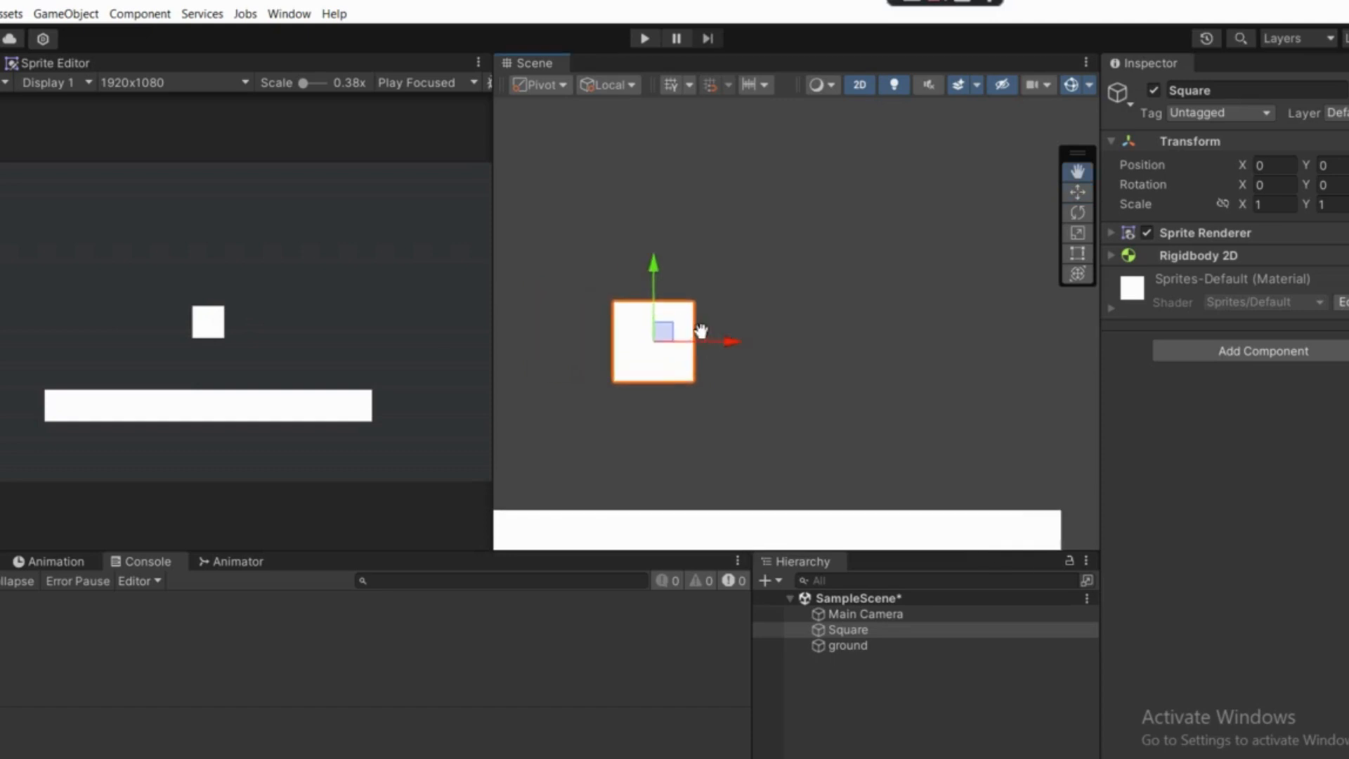
{"action": "scroll", "coordinate": [636, 325], "scroll_direction": "up", "scroll_amount": 2}
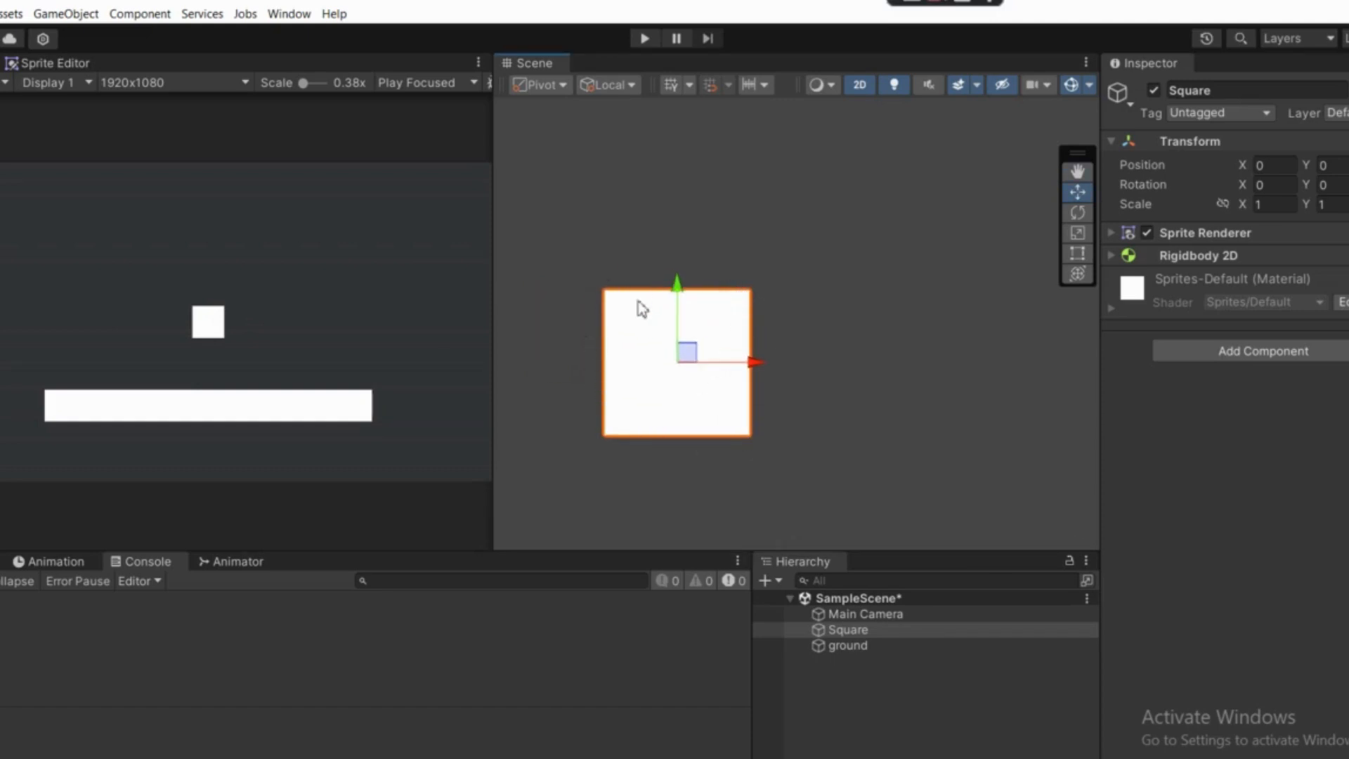
{"action": "scroll", "coordinate": [711, 377], "scroll_direction": "down", "scroll_amount": 4}
{"action": "middle_click_drag", "start_coordinate": [756, 364], "coordinate": [625, 326]}
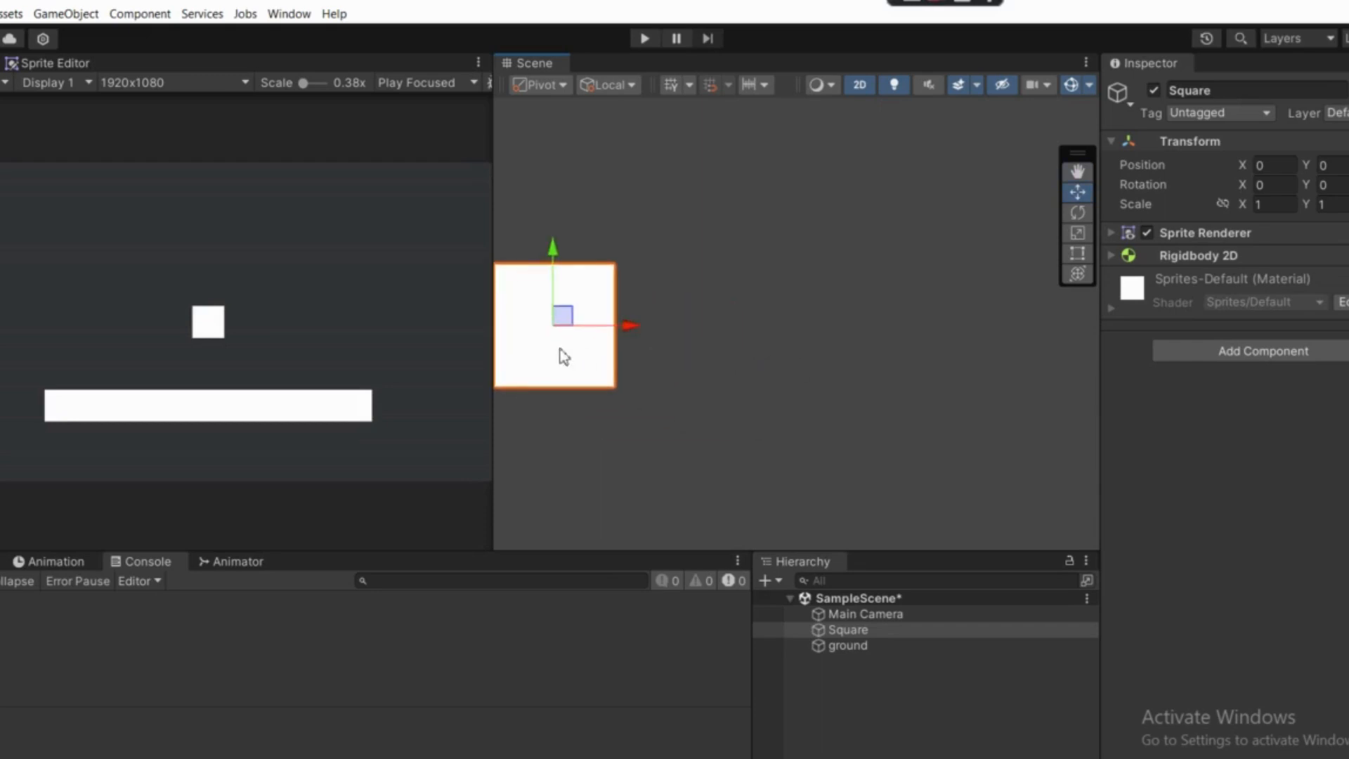
{"action": "scroll", "coordinate": [633, 322], "scroll_direction": "down", "scroll_amount": 2}
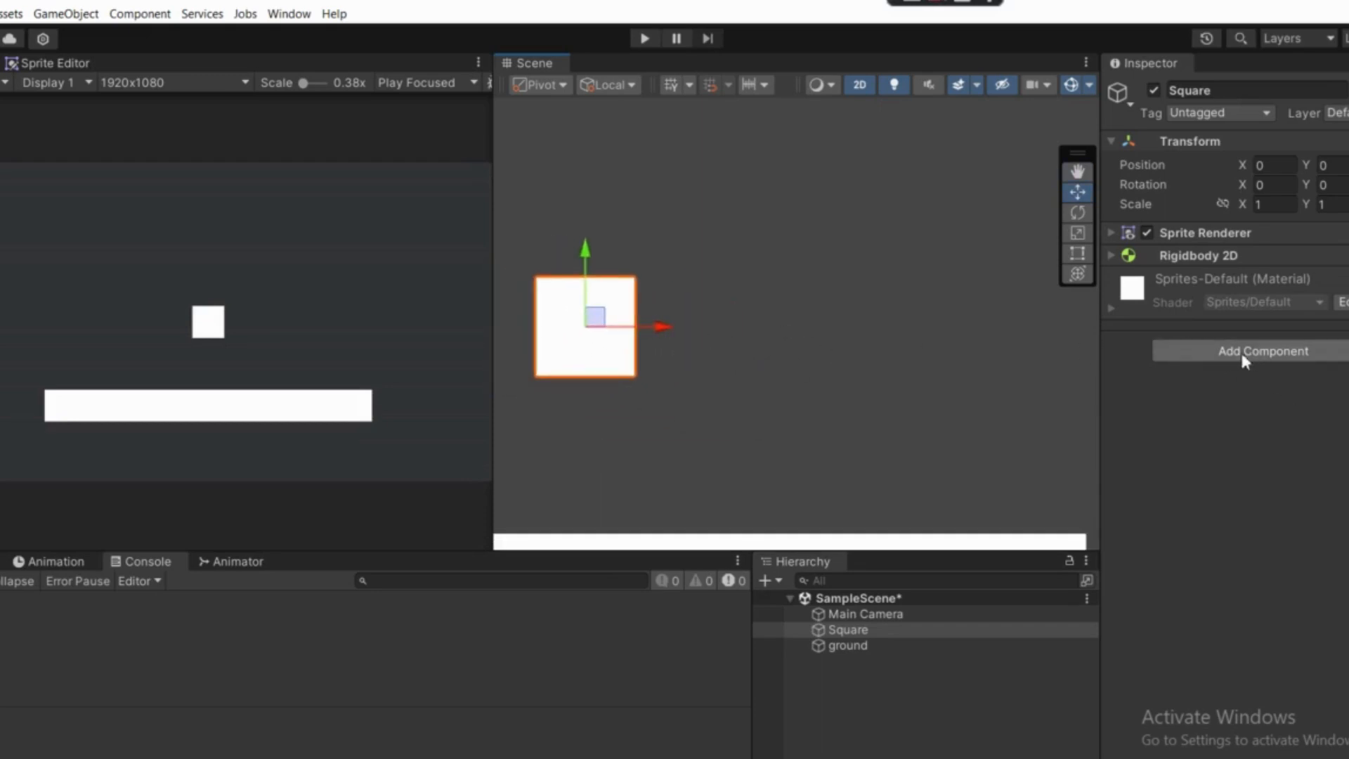
{"action": "left_click", "coordinate": [1231, 353]}
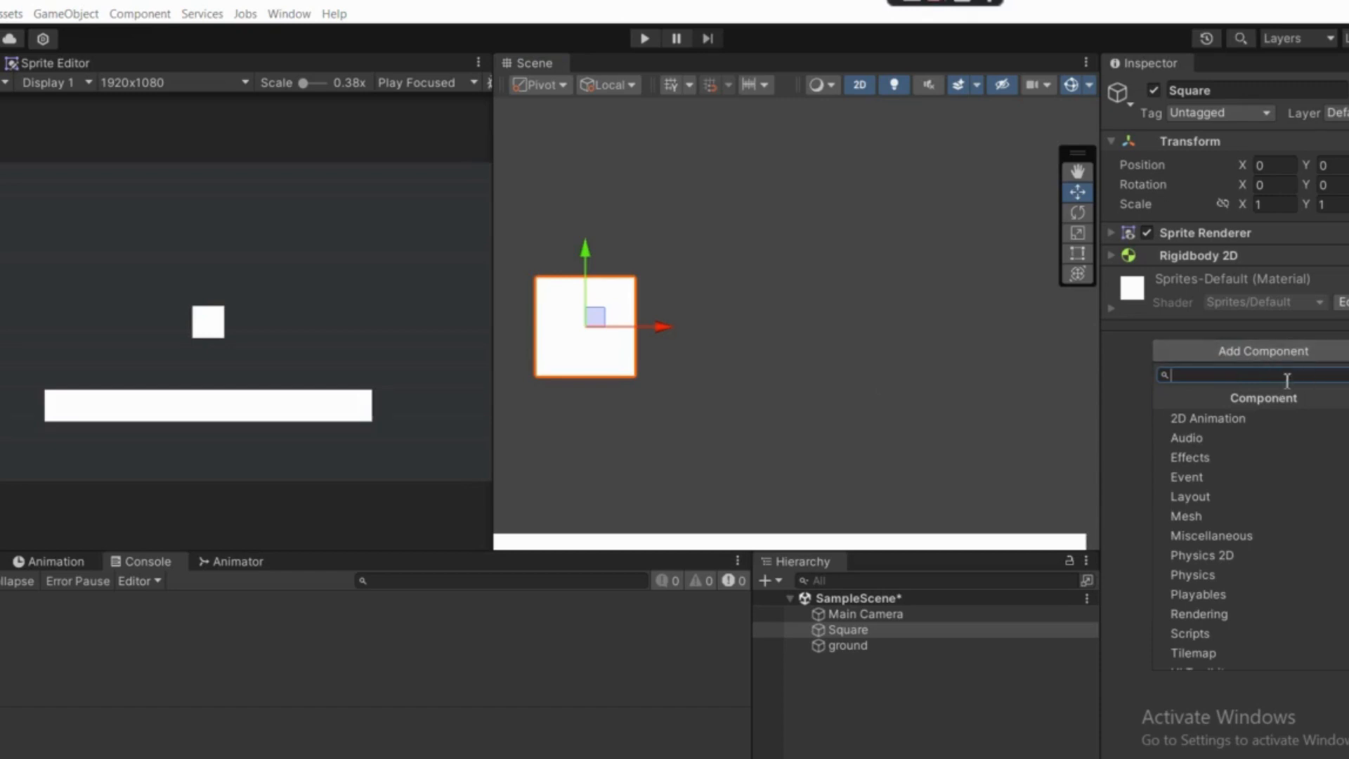
{"action": "type", "text": "bo"}
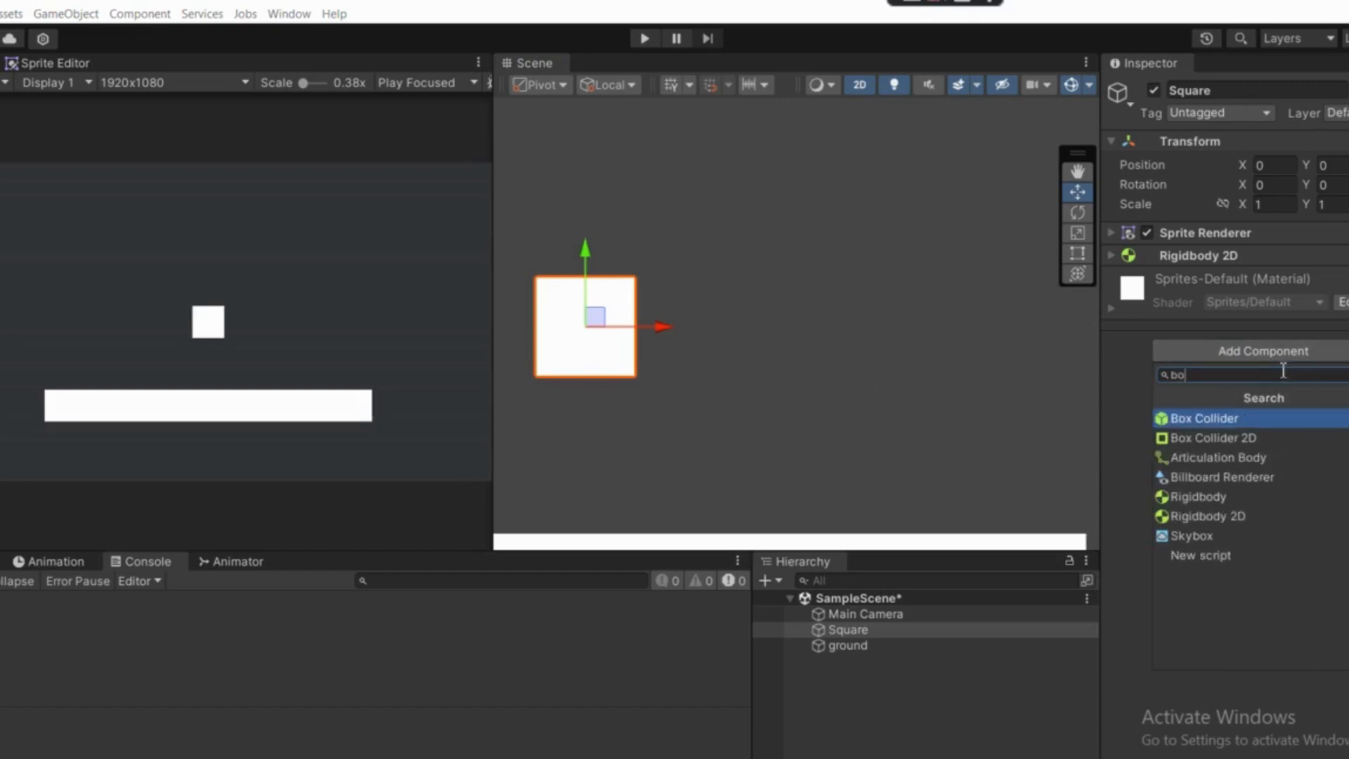
{"action": "left_click", "coordinate": [1178, 438]}
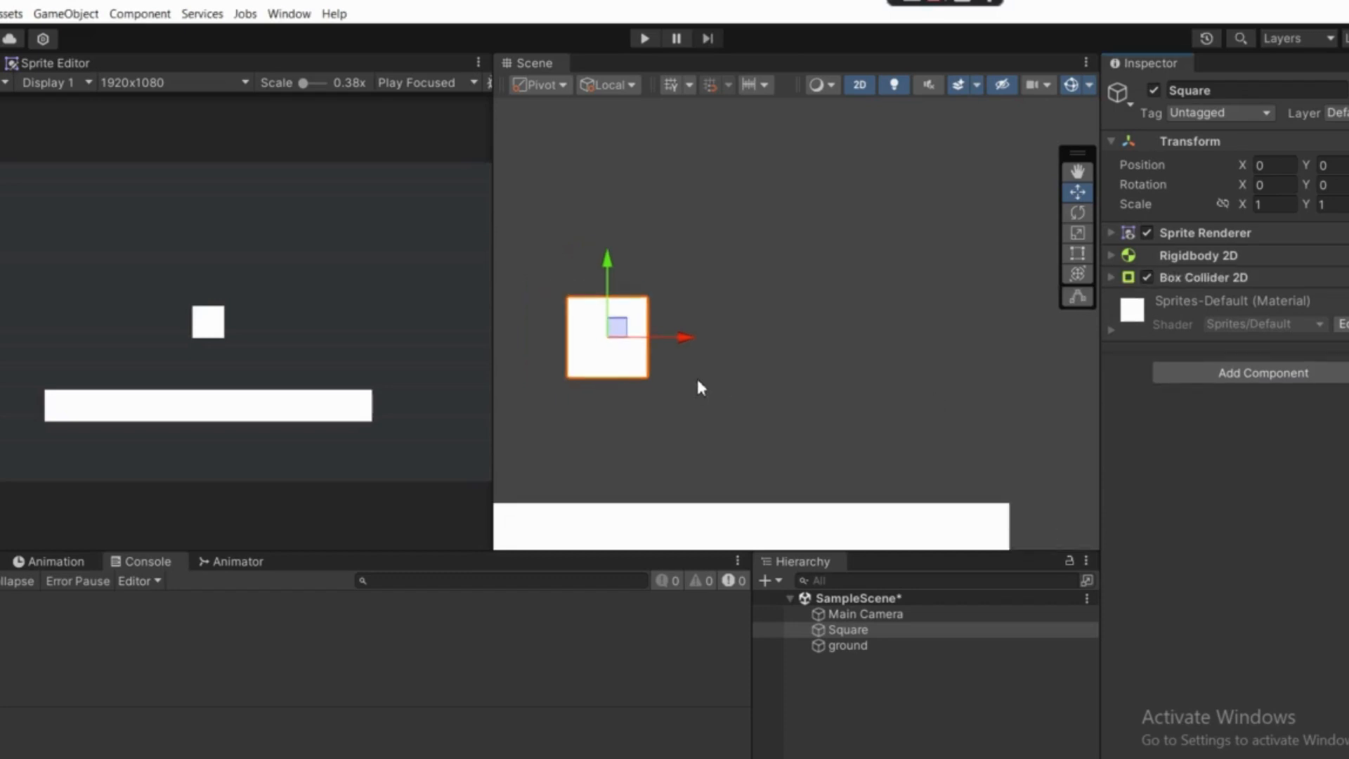
- Turn on collider editing for the Square and examine its Box Collider 2D outline and edge handles up close
{"action": "middle_click_drag", "start_coordinate": [697, 386], "coordinate": [791, 382]}
{"action": "scroll", "coordinate": [750, 321], "scroll_direction": "up", "scroll_amount": 2}
{"action": "scroll", "coordinate": [744, 395], "scroll_direction": "up", "scroll_amount": 6}
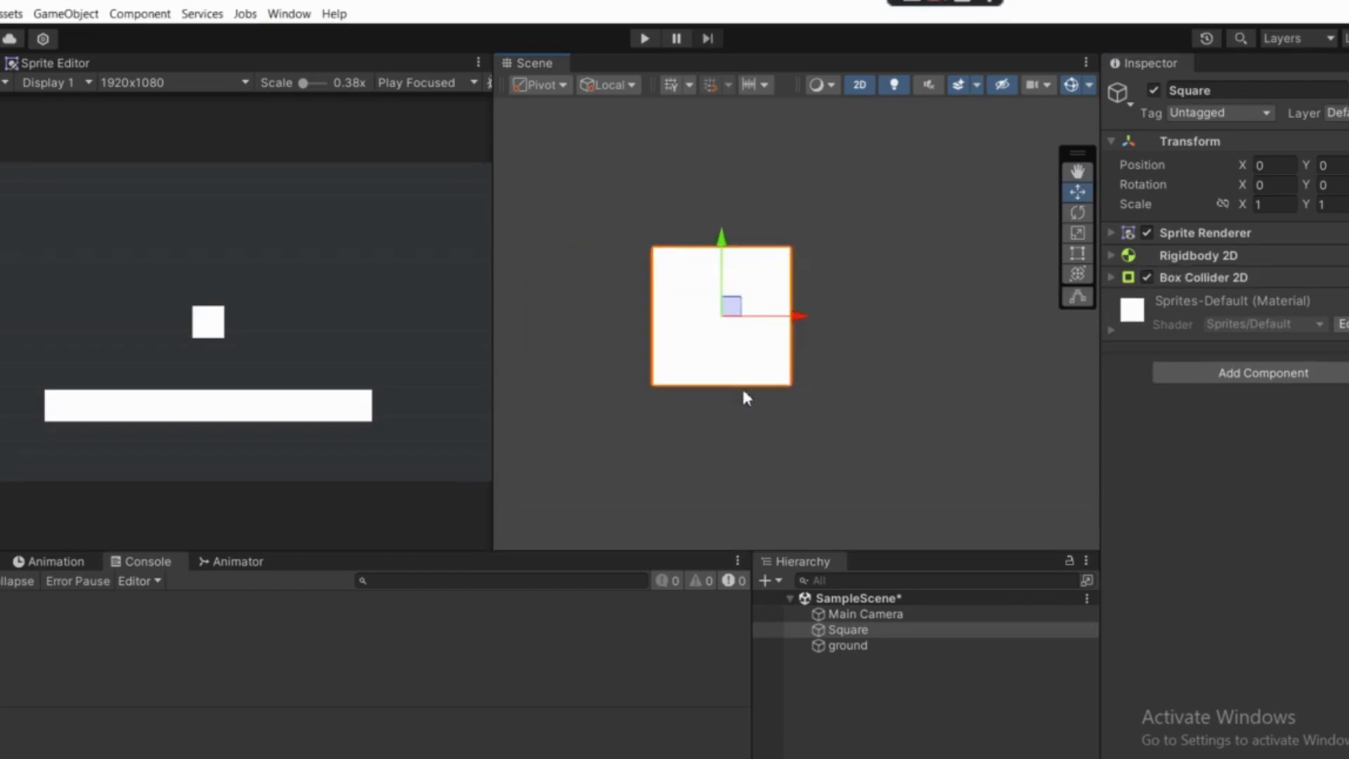
{"action": "left_click", "coordinate": [1077, 297]}
{"action": "scroll", "coordinate": [548, 388], "scroll_direction": "up", "scroll_amount": 1}
{"action": "mouse_move", "coordinate": [638, 400]}
{"action": "left_mouse_down"}
{"action": "mouse_move", "coordinate": [668, 404]}
{"action": "mouse_move", "coordinate": [640, 407]}
{"action": "left_mouse_up"}
{"action": "scroll", "coordinate": [814, 303], "scroll_direction": "down", "scroll_amount": 2}
{"action": "middle_click_drag", "start_coordinate": [718, 325], "coordinate": [686, 294]}
{"action": "scroll", "coordinate": [793, 297], "scroll_direction": "down", "scroll_amount": 4}
{"action": "scroll", "coordinate": [892, 289], "scroll_direction": "down", "scroll_amount": 4}
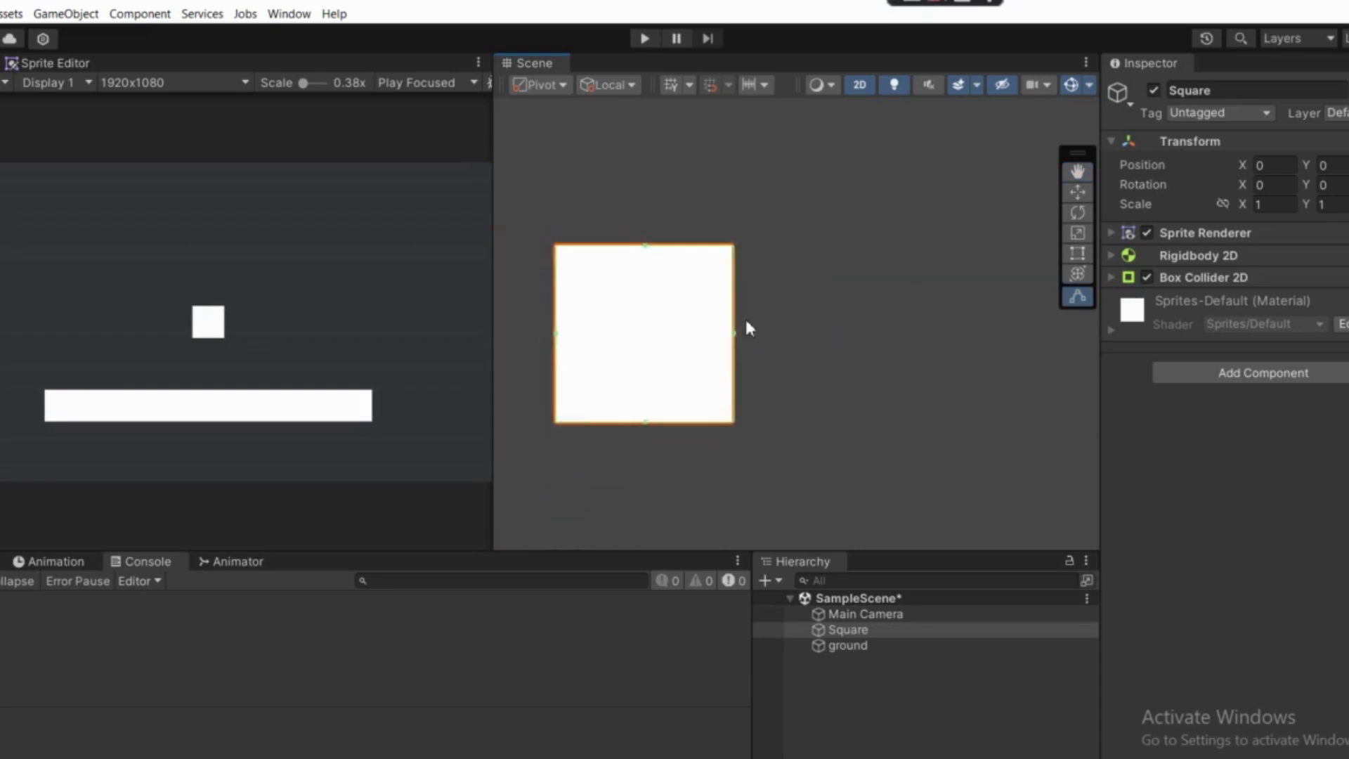
- Select the ground platform below the Square and examine its edges and its components
{"action": "scroll", "coordinate": [744, 318], "scroll_direction": "down", "scroll_amount": 4}
{"action": "middle_click_drag", "start_coordinate": [733, 355], "coordinate": [662, 368]}
{"action": "scroll", "coordinate": [632, 365], "scroll_direction": "down", "scroll_amount": 4}
{"action": "middle_click_drag", "start_coordinate": [629, 450], "coordinate": [1028, 436]}
{"action": "middle_click_drag", "start_coordinate": [683, 421], "coordinate": [685, 248]}
{"action": "scroll", "coordinate": [556, 356], "scroll_direction": "up", "scroll_amount": 4}
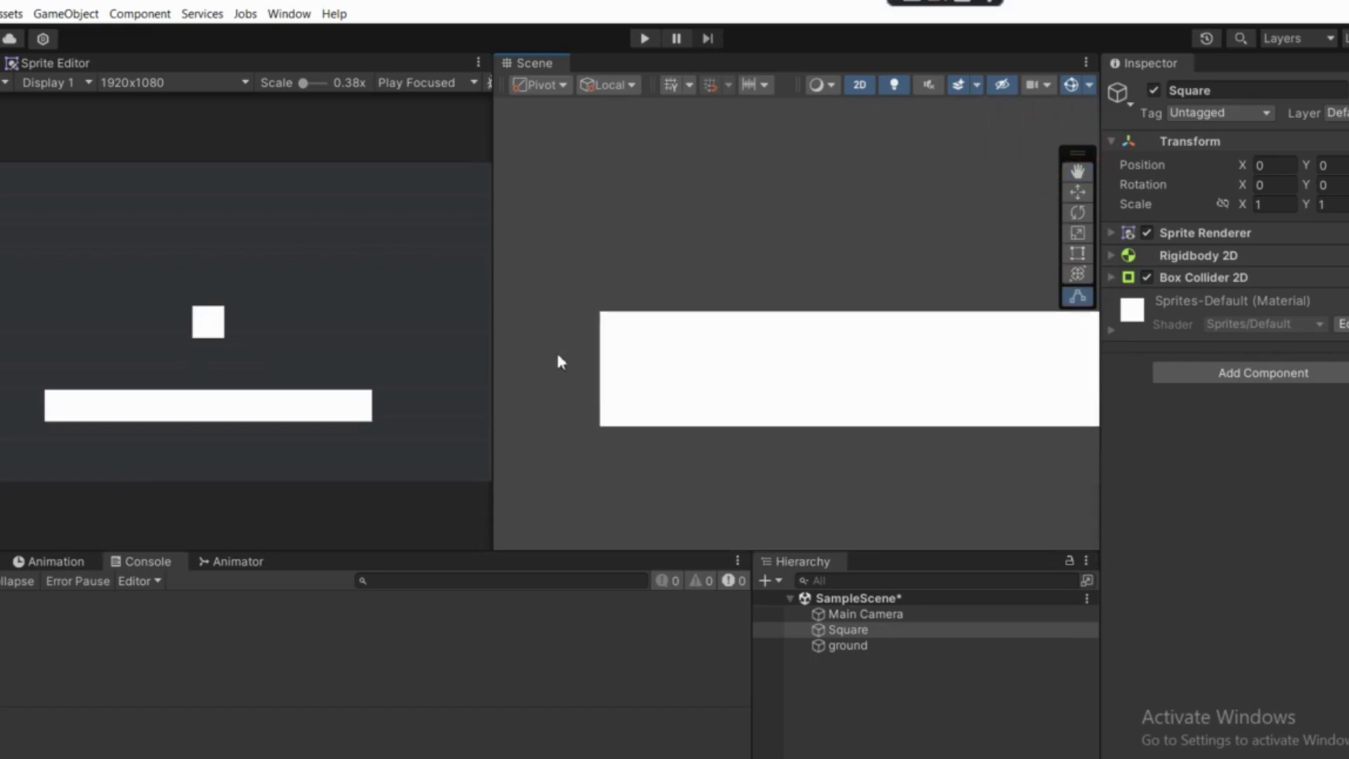
{"action": "left_click", "coordinate": [703, 379]}
{"action": "scroll", "coordinate": [696, 391], "scroll_direction": "up", "scroll_amount": 4}
{"action": "middle_click_drag", "start_coordinate": [695, 391], "coordinate": [714, 422]}
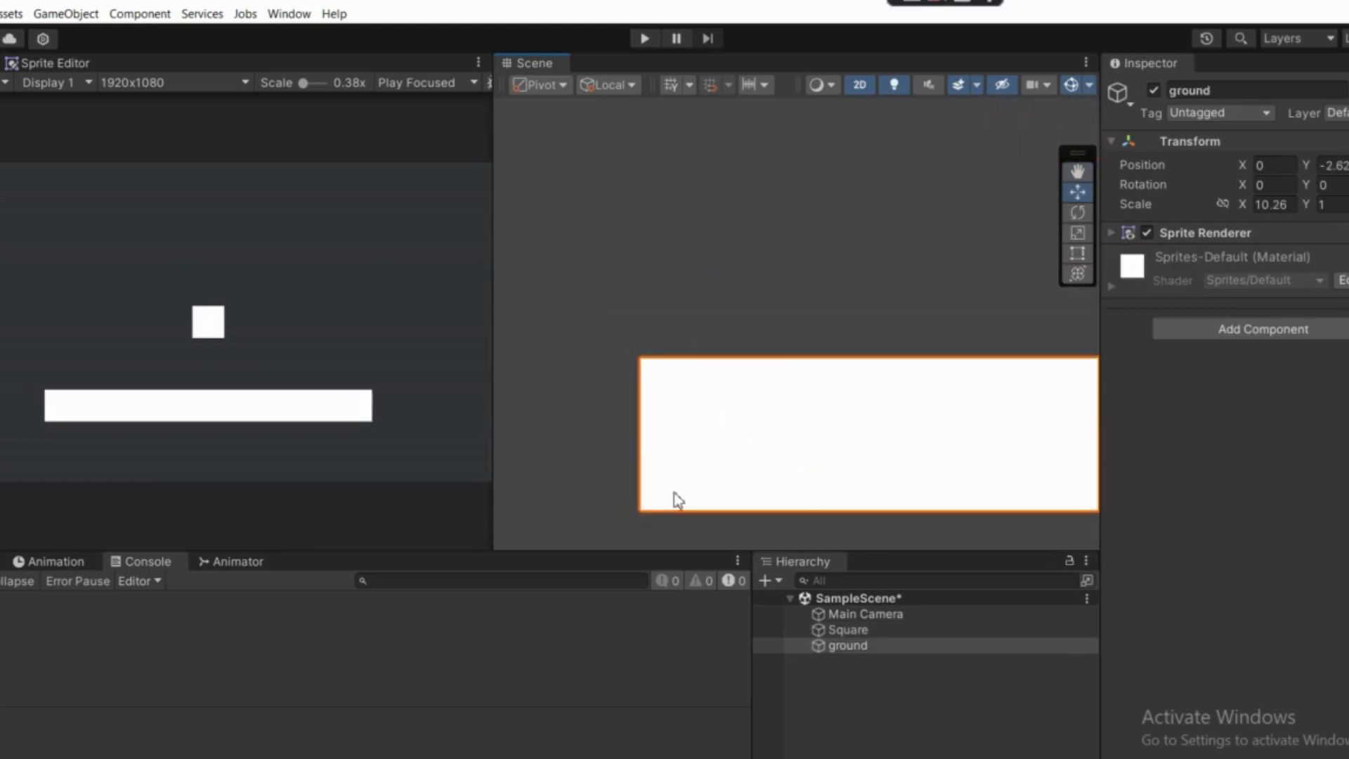
{"action": "scroll", "coordinate": [633, 373], "scroll_direction": "up", "scroll_amount": 2}
{"action": "scroll", "coordinate": [642, 372], "scroll_direction": "down", "scroll_amount": 4}
{"action": "middle_click_drag", "start_coordinate": [719, 396], "coordinate": [573, 404]}
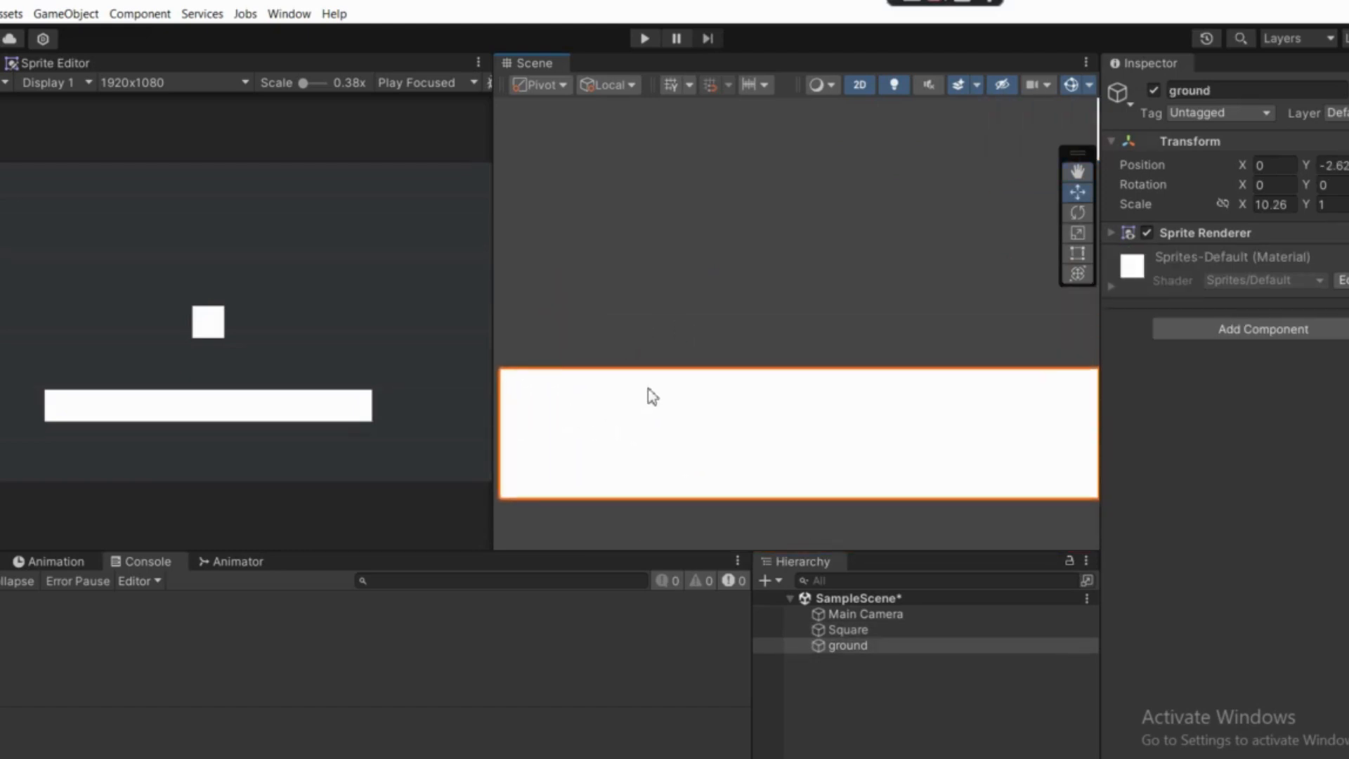
{"action": "scroll", "coordinate": [652, 397], "scroll_direction": "down", "scroll_amount": 2}
{"action": "scroll", "coordinate": [971, 177], "scroll_direction": "down", "scroll_amount": 3}
{"action": "middle_click_drag", "start_coordinate": [833, 265], "coordinate": [710, 290]}
{"action": "scroll", "coordinate": [832, 250], "scroll_direction": "down", "scroll_amount": 3}
{"action": "scroll", "coordinate": [737, 294], "scroll_direction": "down", "scroll_amount": 5}
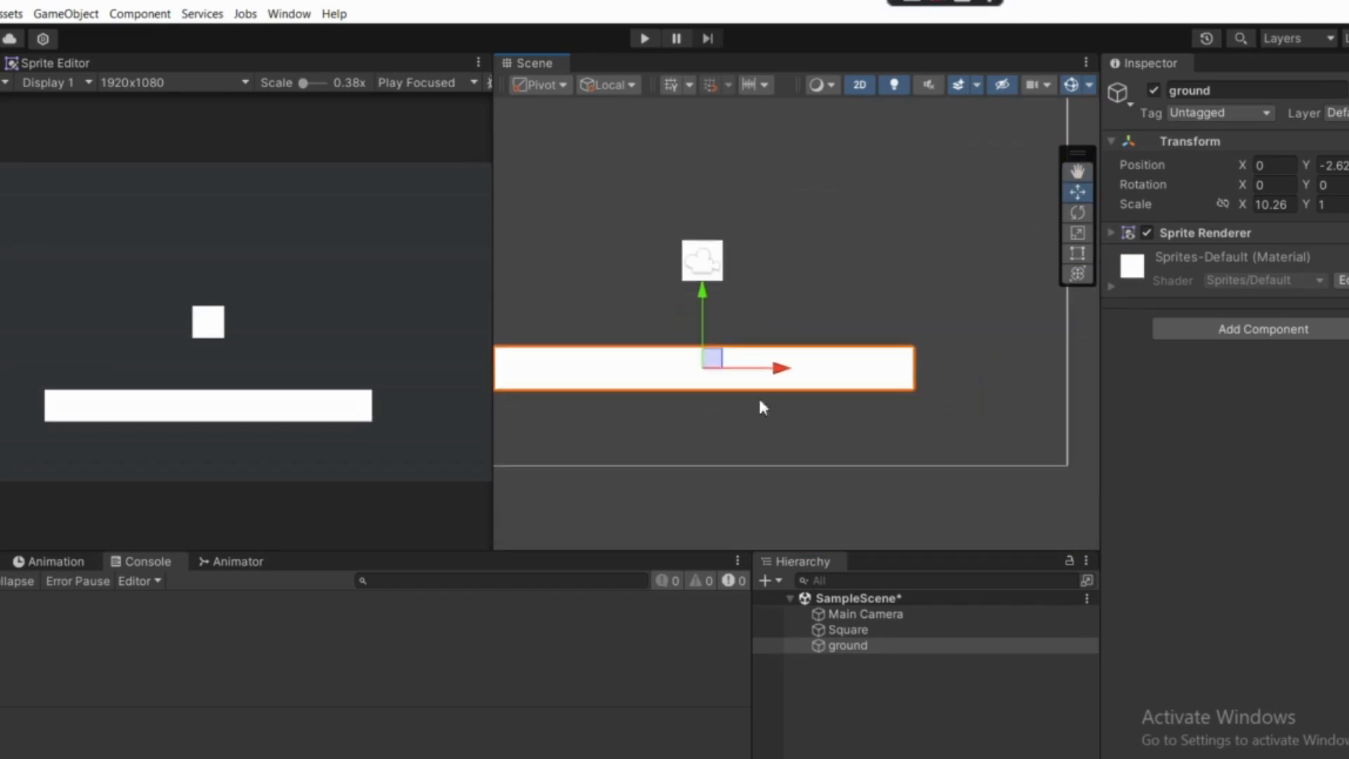
- Add a Box Collider 2D component to the ground platform and expand its settings
{"action": "left_click", "coordinate": [808, 683]}
{"action": "left_click", "coordinate": [842, 644]}
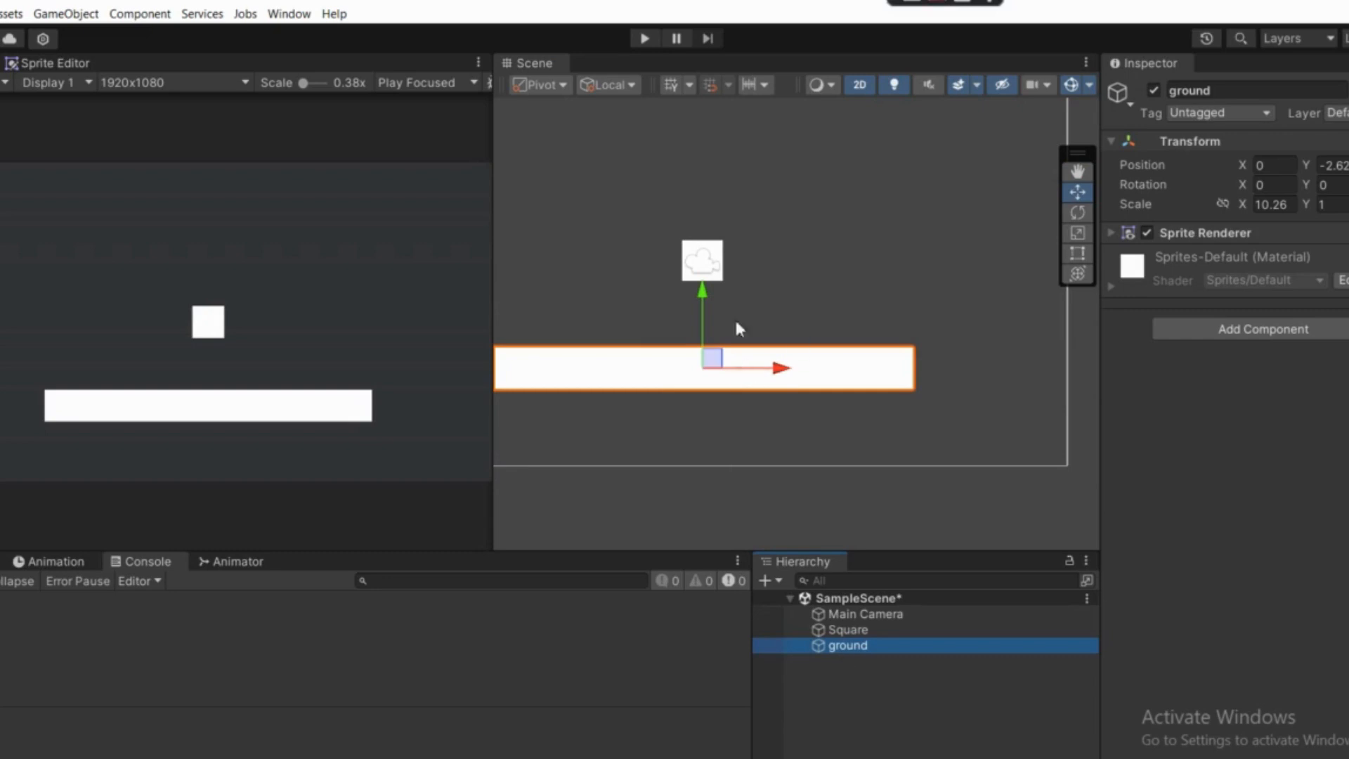
{"action": "left_click", "coordinate": [1262, 327]}
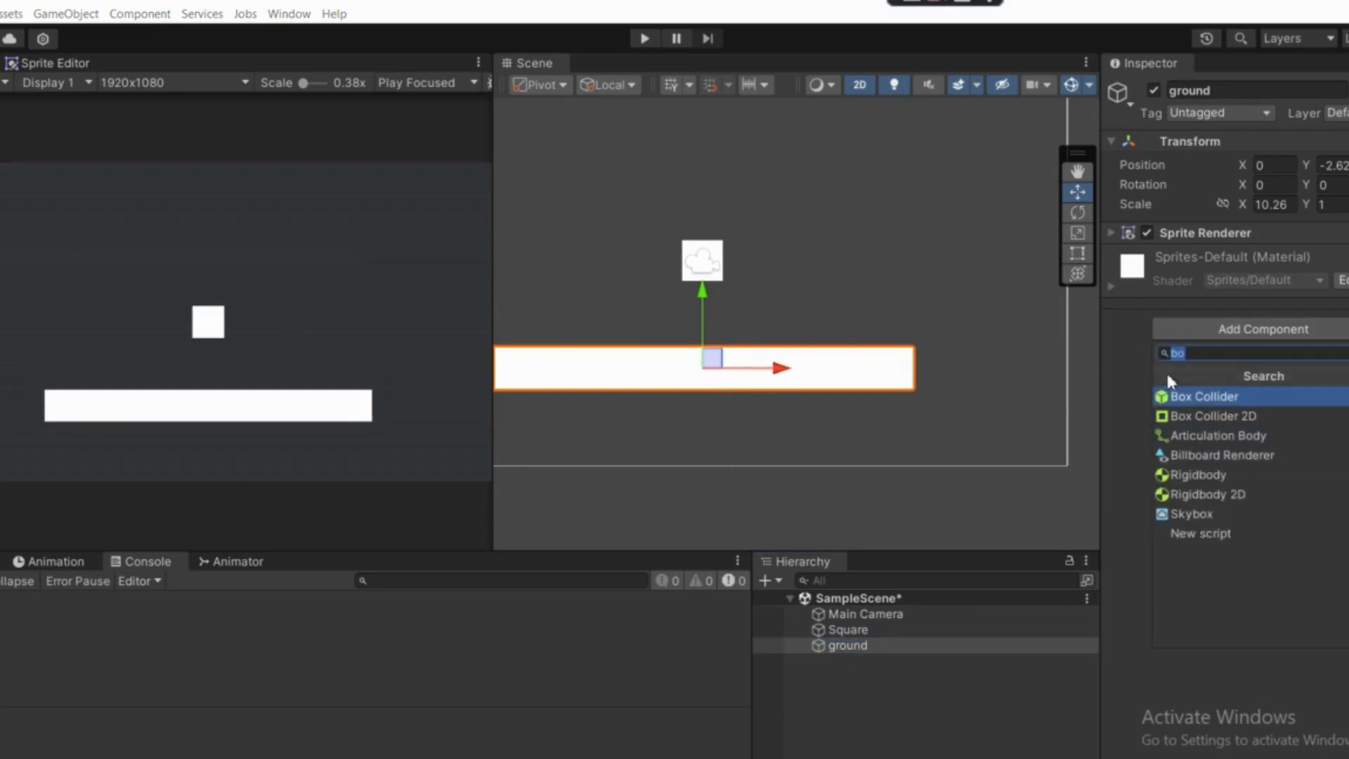
{"action": "left_click", "coordinate": [1208, 416]}
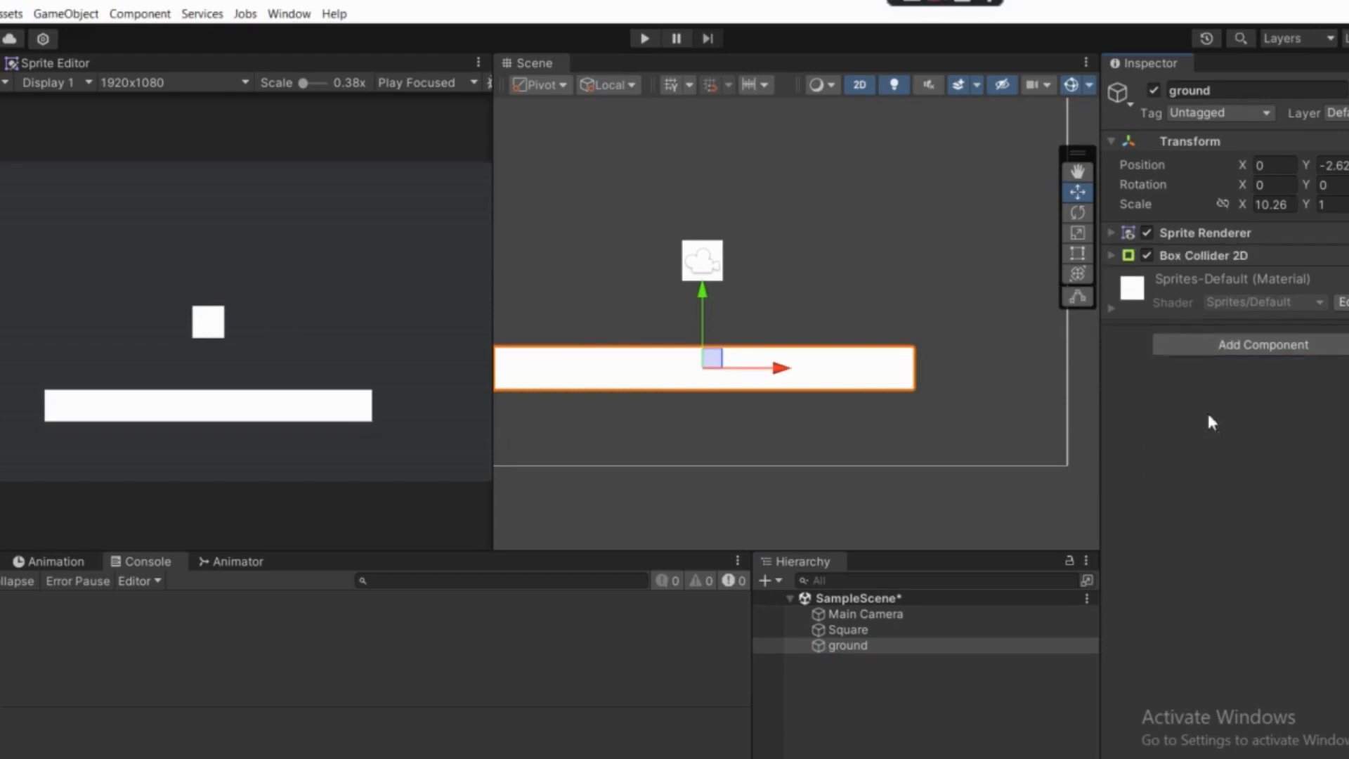
{"action": "left_click", "coordinate": [1208, 257]}
- Play the scene and examine how the Square collides with the ground platform
{"action": "scroll", "coordinate": [815, 368], "scroll_direction": "up", "scroll_amount": 4}
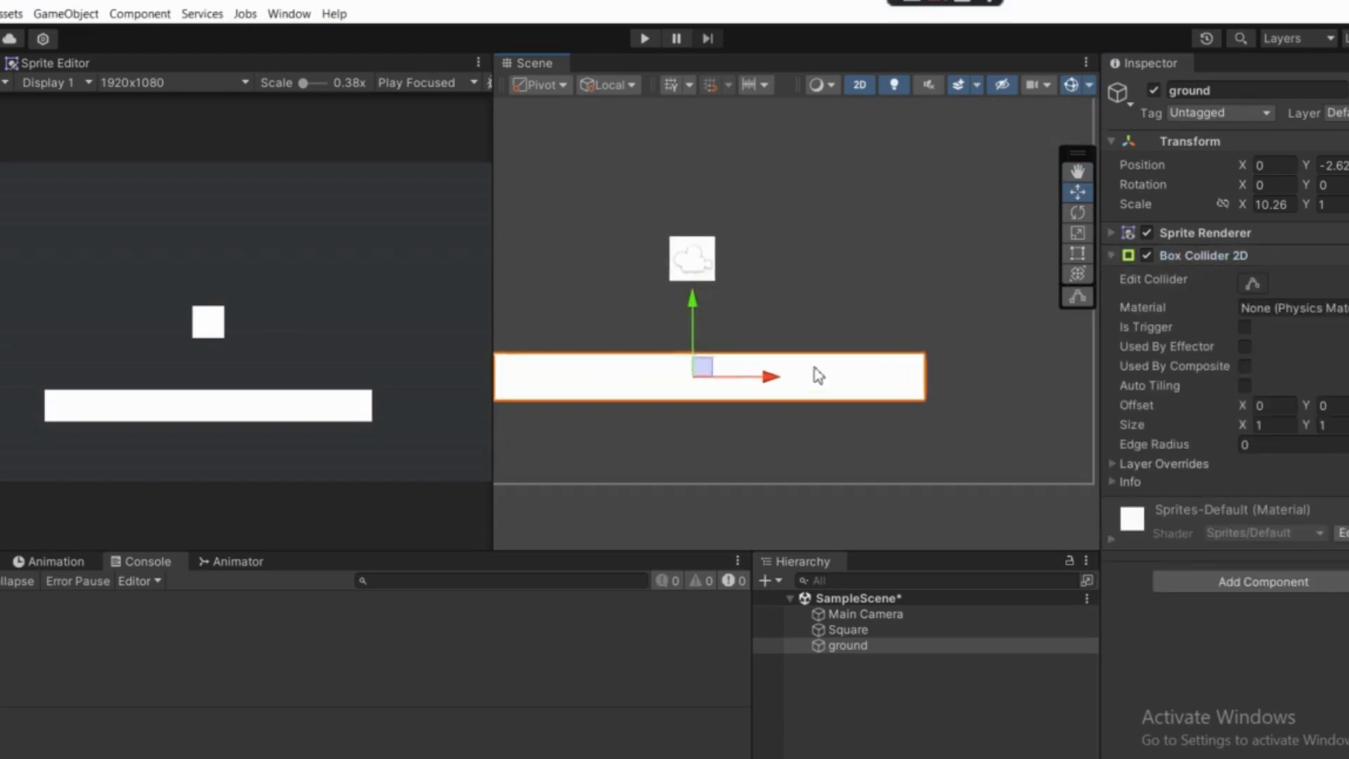
{"action": "scroll", "coordinate": [640, 263], "scroll_direction": "down", "scroll_amount": 2}
{"action": "scroll", "coordinate": [653, 272], "scroll_direction": "down", "scroll_amount": 5}
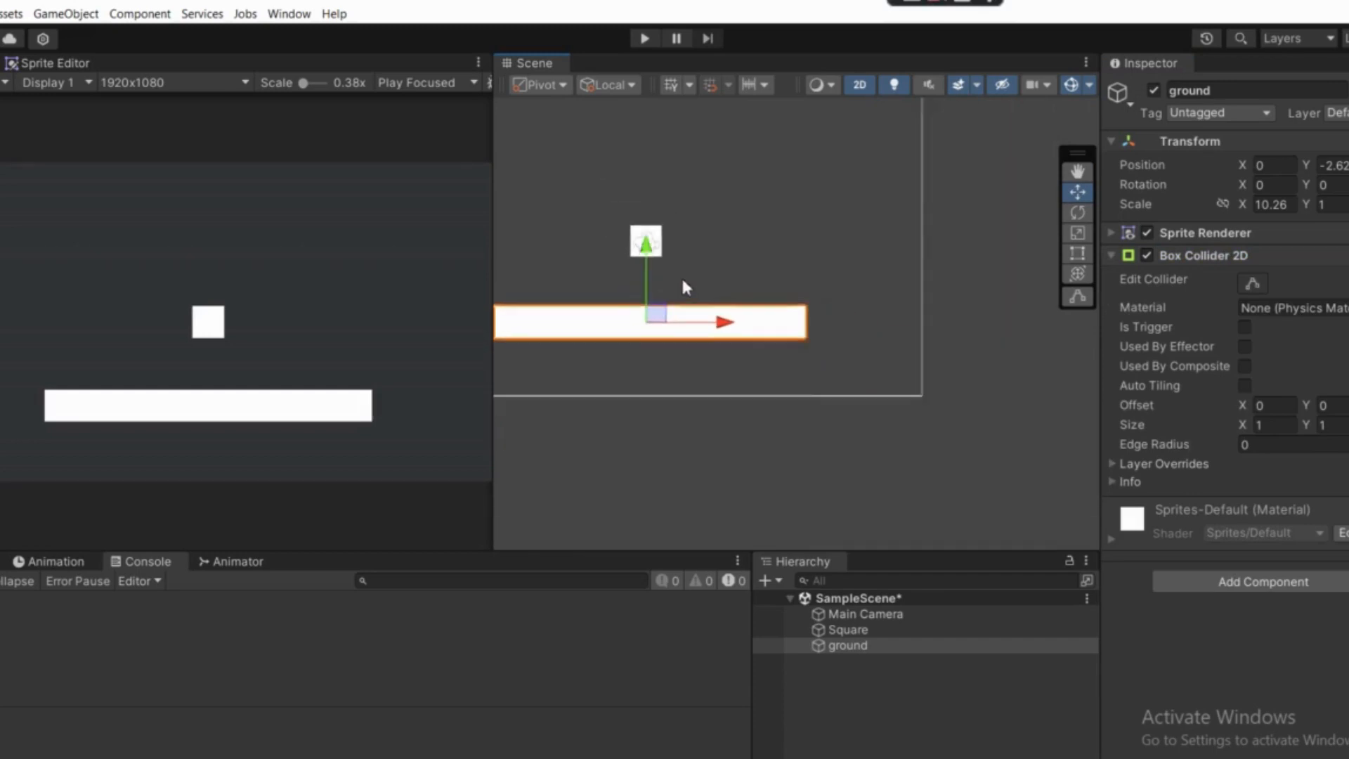
{"action": "middle_click_drag", "start_coordinate": [664, 309], "coordinate": [780, 366]}
{"action": "scroll", "coordinate": [706, 205], "scroll_direction": "down", "scroll_amount": 1}
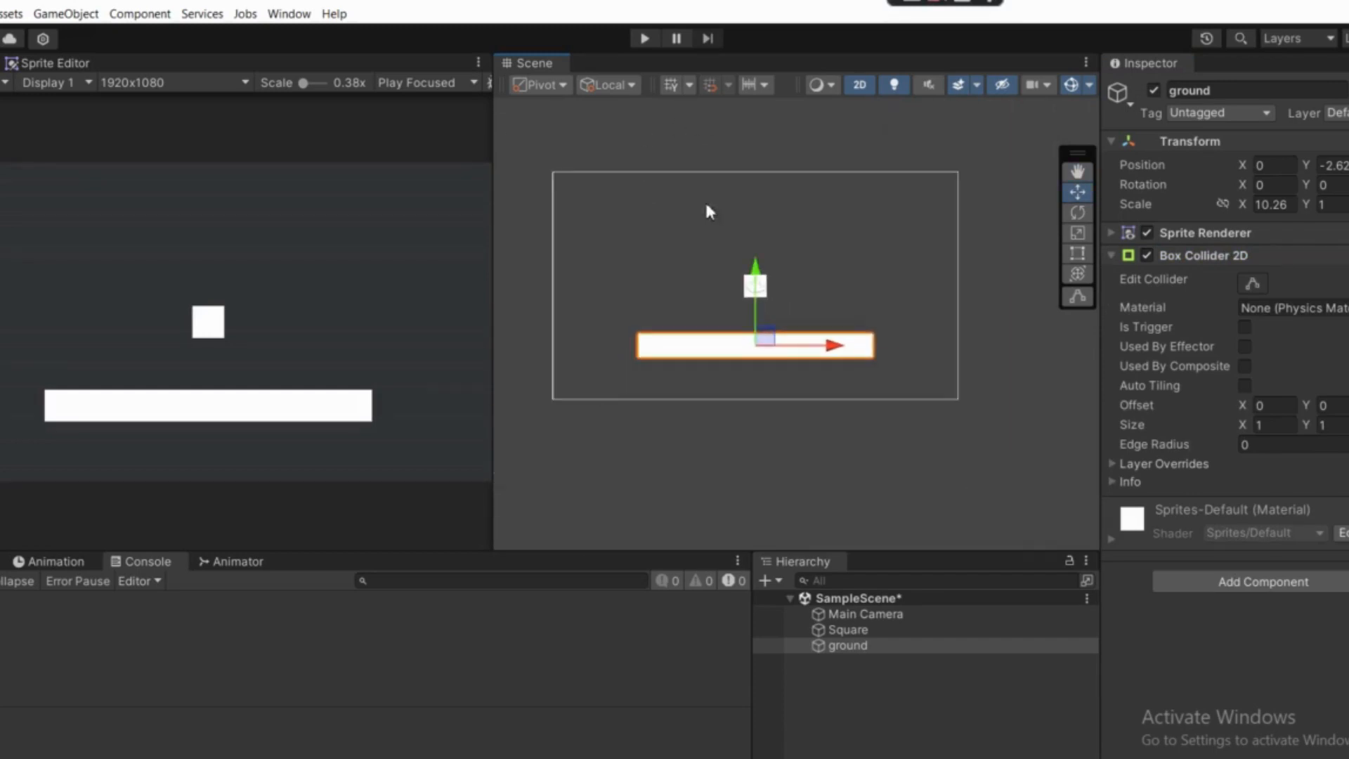
{"action": "left_click", "coordinate": [644, 38]}
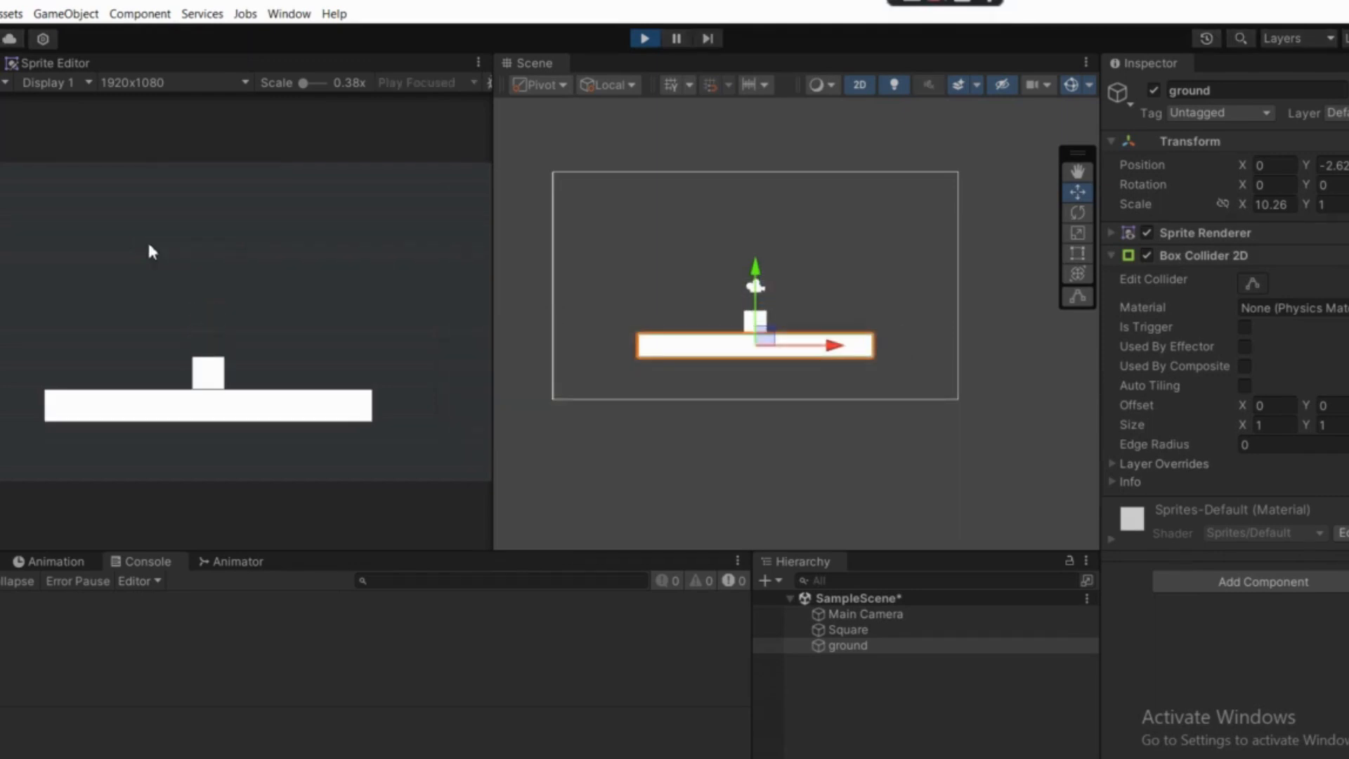
{"action": "scroll", "coordinate": [925, 368], "scroll_direction": "up", "scroll_amount": 3}
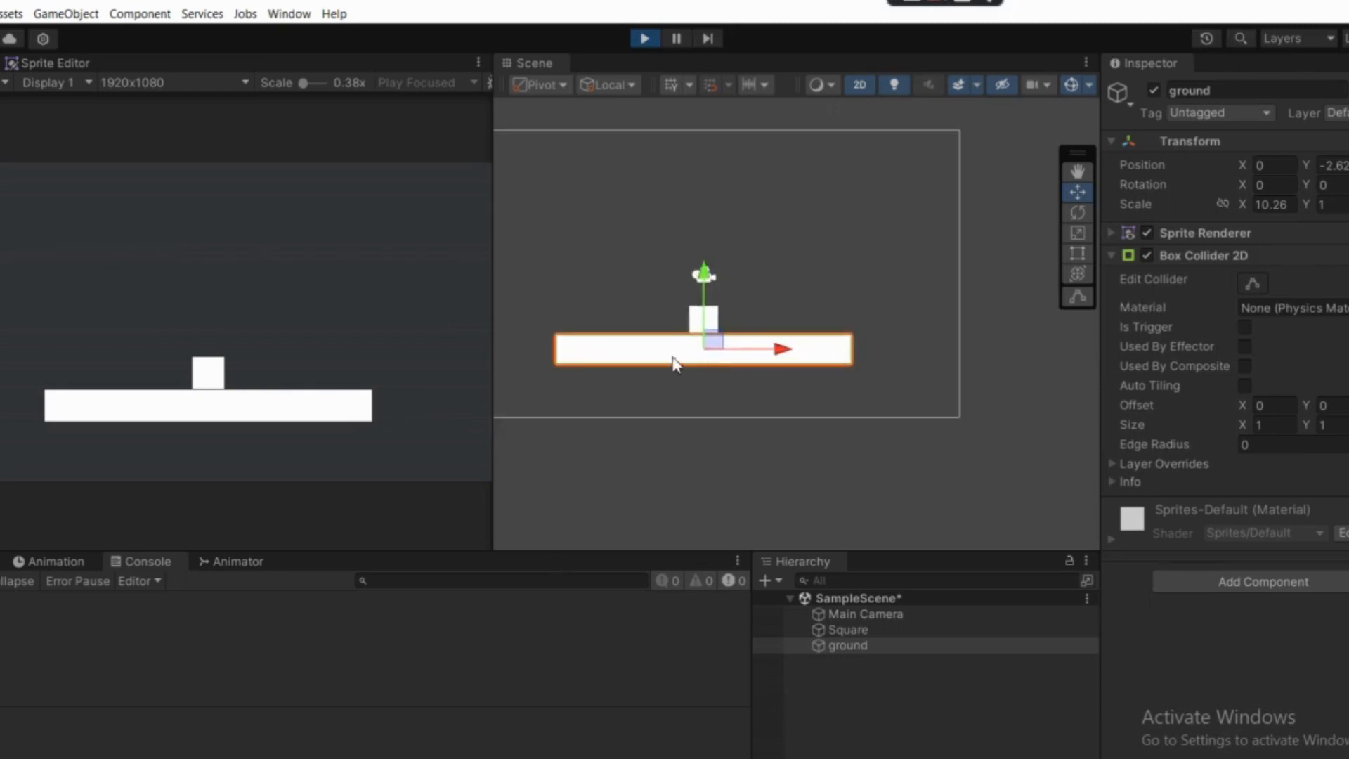
{"action": "scroll", "coordinate": [672, 368], "scroll_direction": "up", "scroll_amount": 1}
{"action": "middle_click_drag", "start_coordinate": [672, 368], "coordinate": [760, 423]}
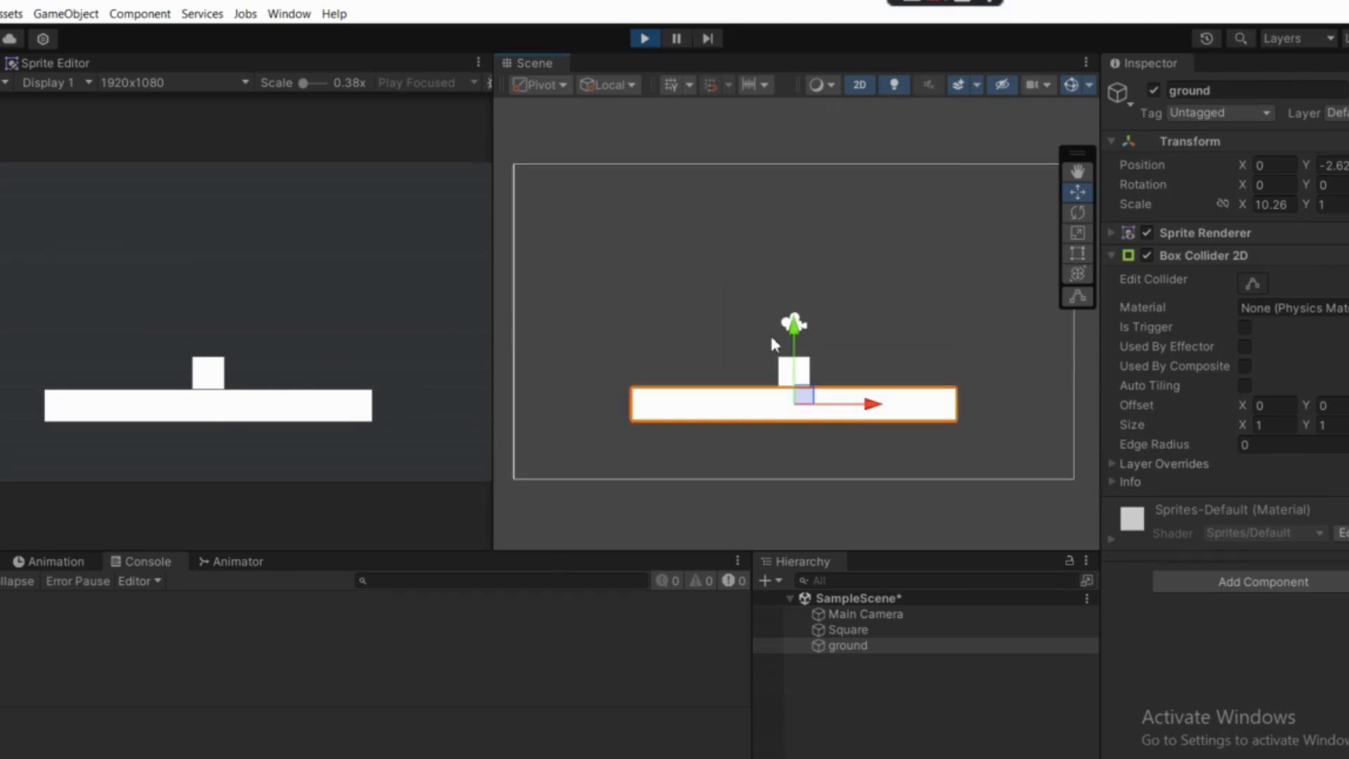
{"action": "scroll", "coordinate": [770, 343], "scroll_direction": "down", "scroll_amount": 3}
{"action": "middle_click_drag", "start_coordinate": [823, 296], "coordinate": [744, 318]}
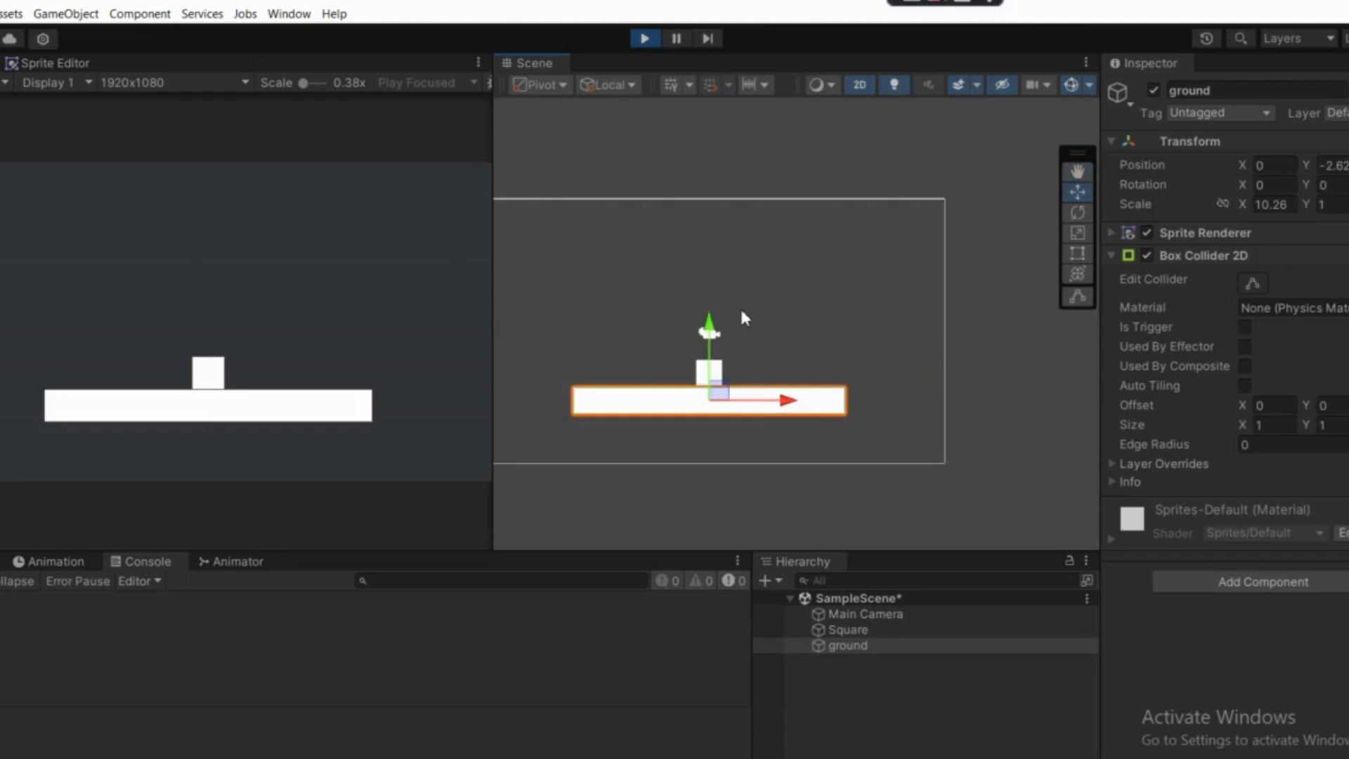
{"action": "scroll", "coordinate": [743, 314], "scroll_direction": "down", "scroll_amount": 2}
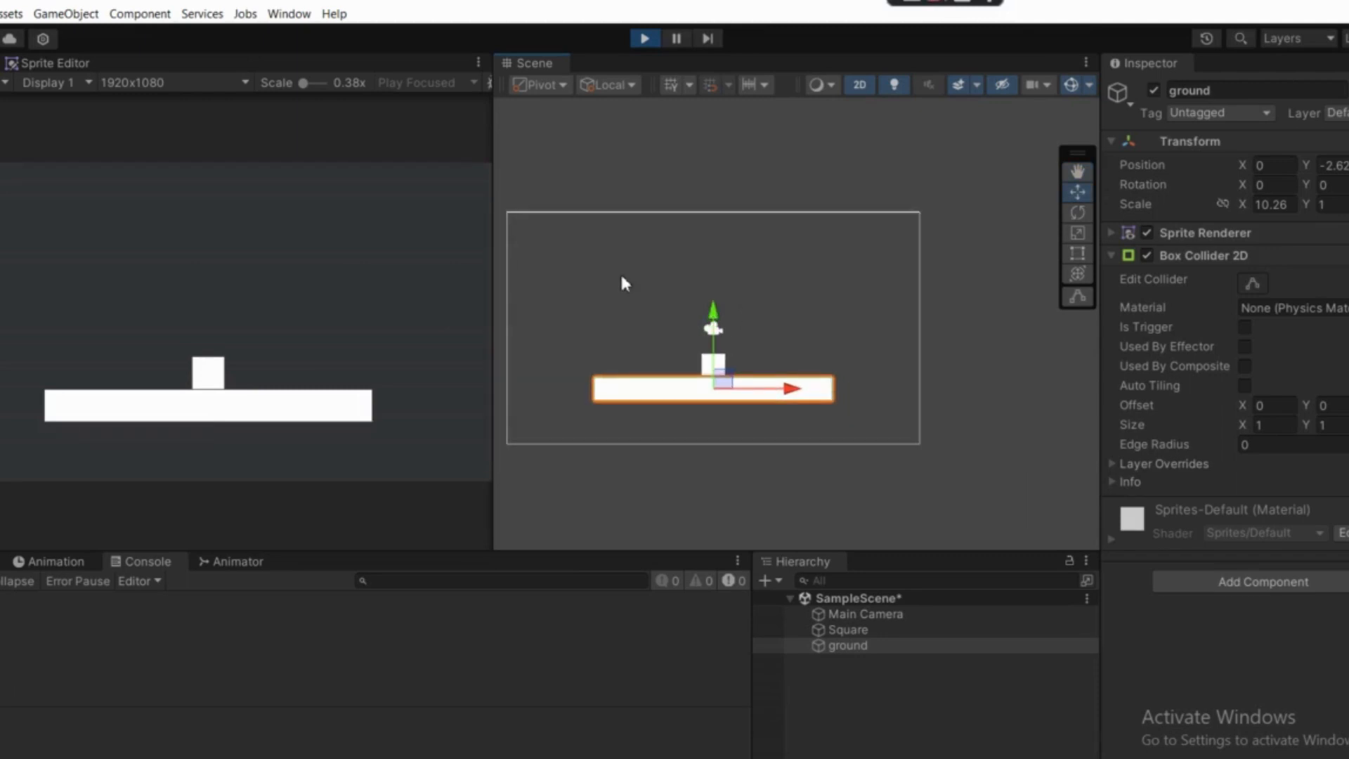